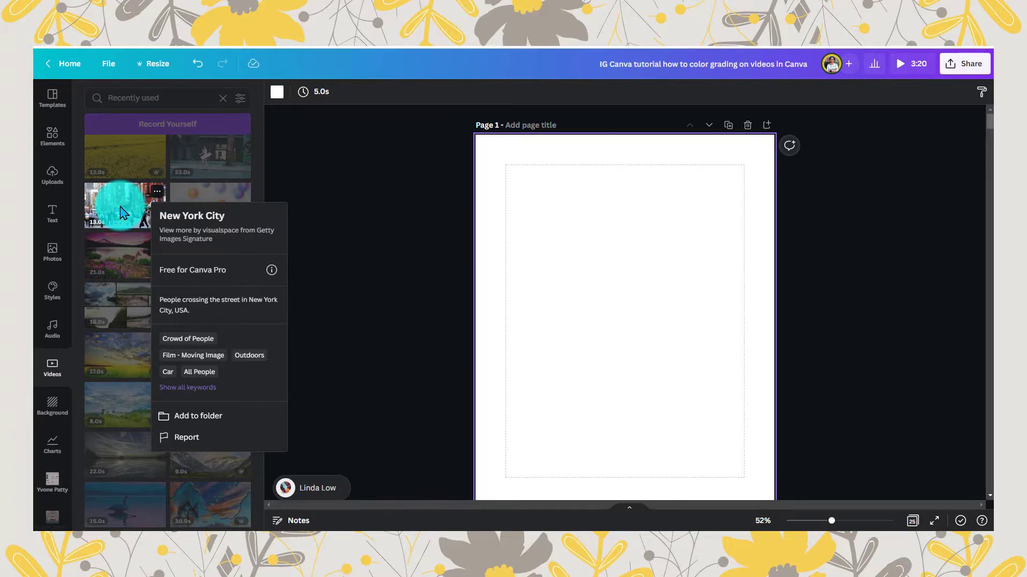
- Add the recently used New York City video to page 1 and set it as the page background
{"action": "left_click", "coordinate": [123, 213]}
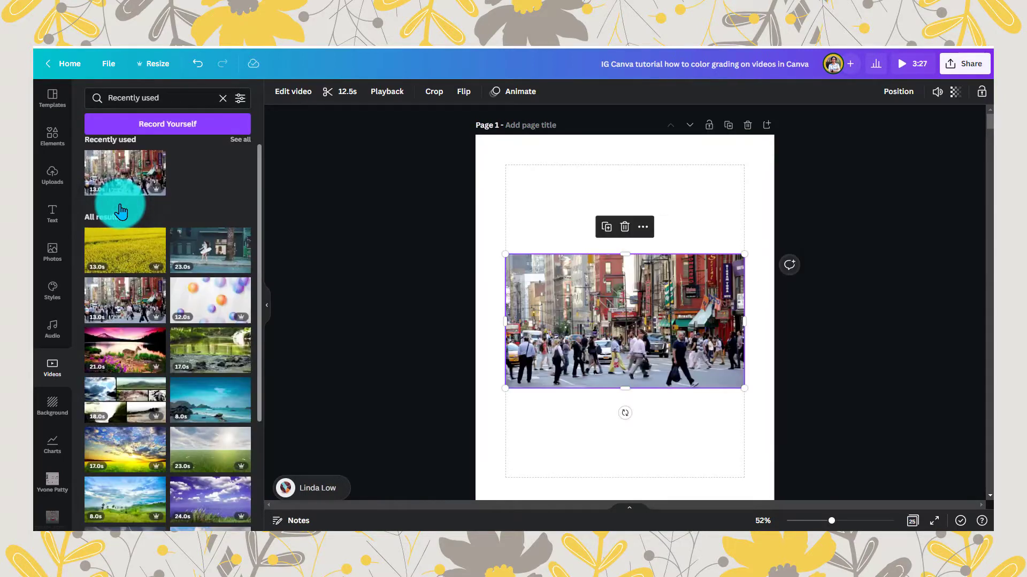
{"action": "left_click", "coordinate": [267, 305]}
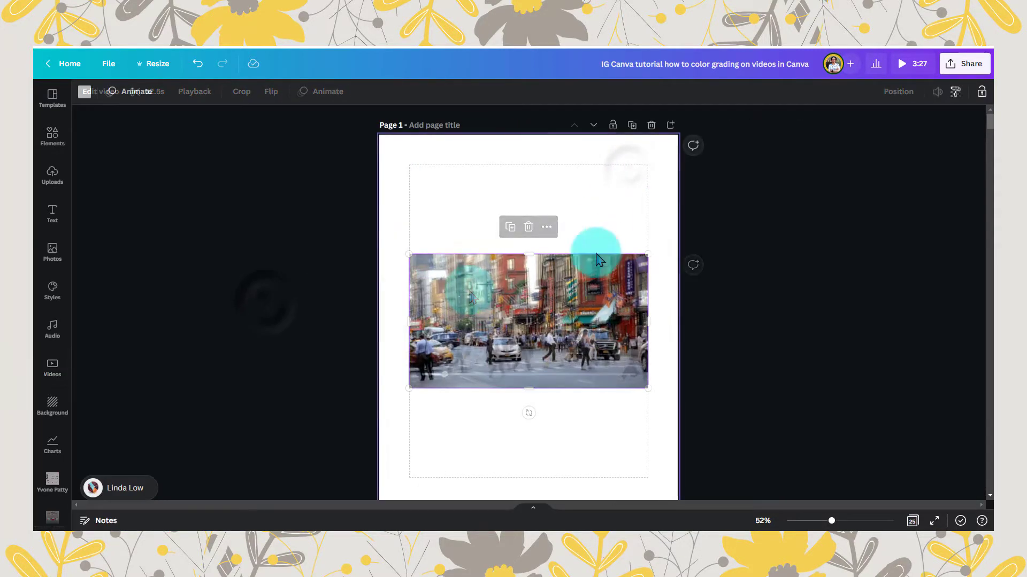
{"action": "right_click", "coordinate": [538, 292]}
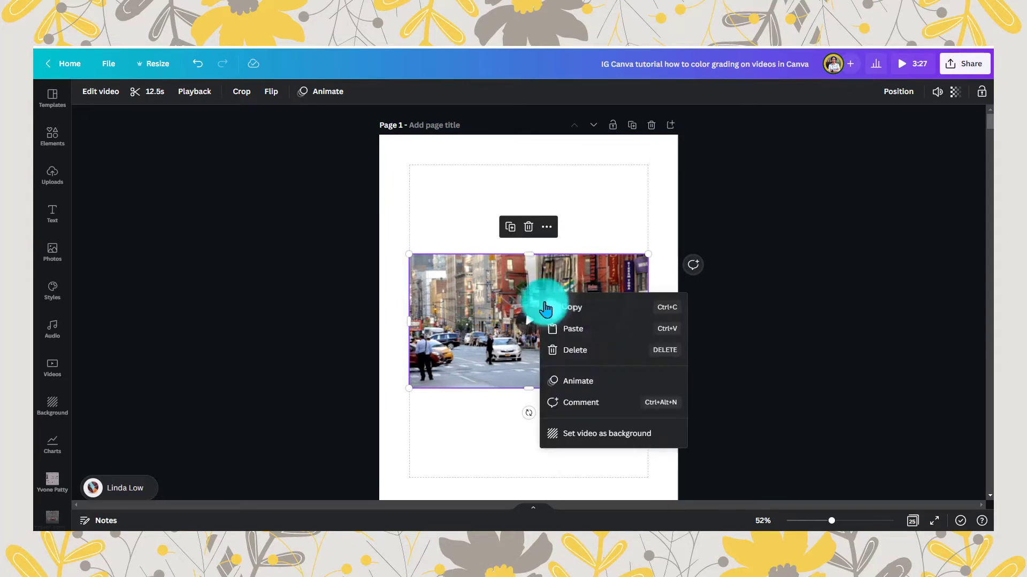
{"action": "left_click", "coordinate": [592, 434]}
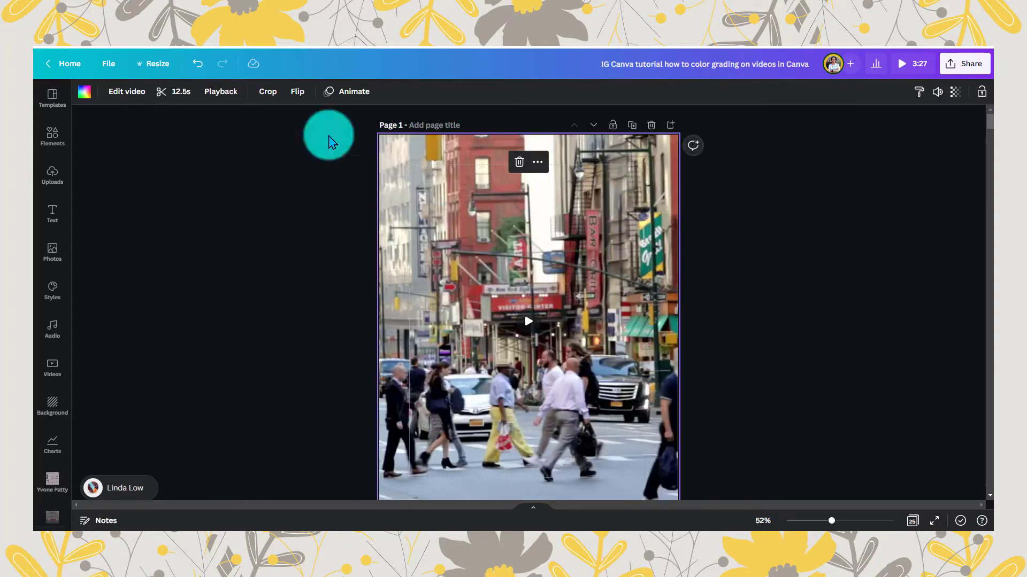
- Reposition the background video's crop to show its far right portion with the Bikram Yoga sign, and duplicate page 1
{"action": "left_click", "coordinate": [265, 92]}
{"action": "left_click_drag", "start_coordinate": [493, 206], "coordinate": [293, 213]}
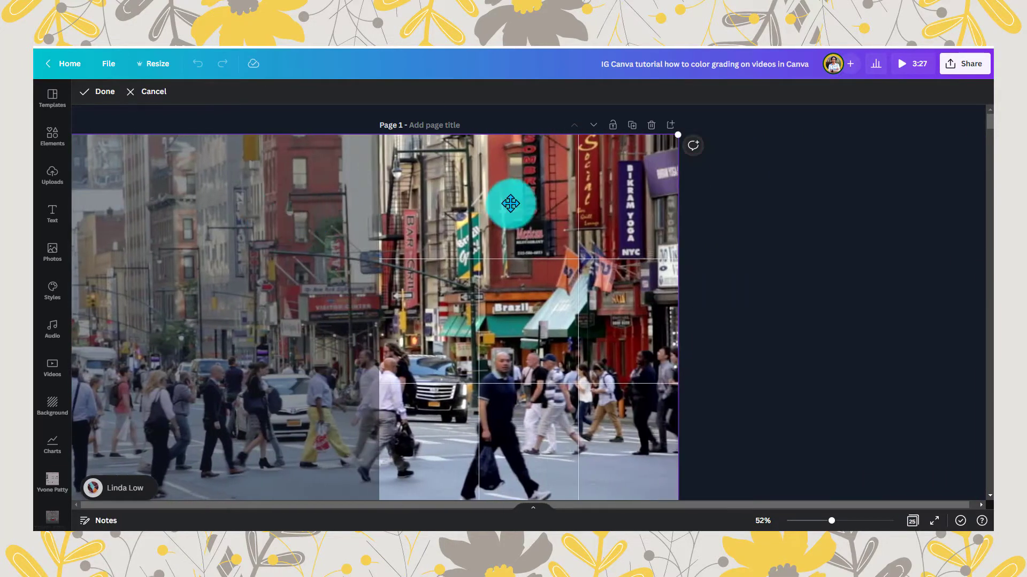
{"action": "left_click", "coordinate": [721, 247]}
{"action": "left_click", "coordinate": [541, 235]}
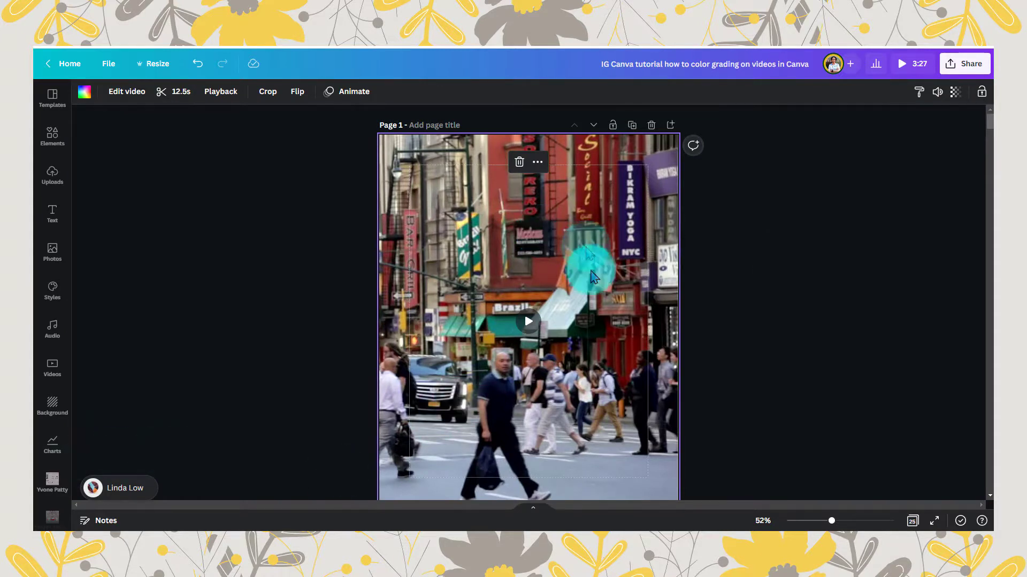
{"action": "left_click", "coordinate": [633, 127]}
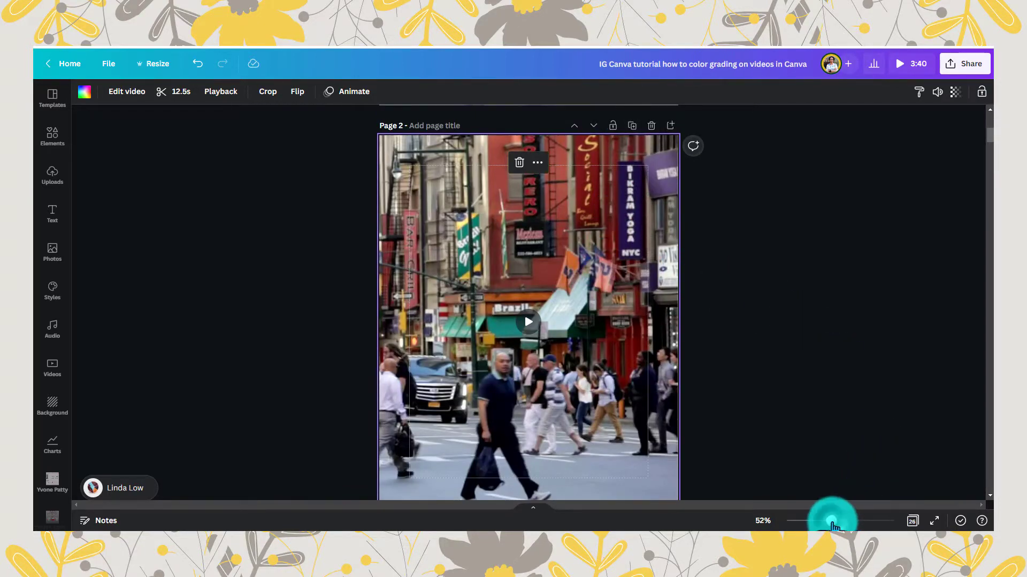
- Adjust the white balance of the page 2 video, setting warmth to -88 and tint to 90
{"action": "left_click_drag", "start_coordinate": [832, 522], "coordinate": [840, 521]}
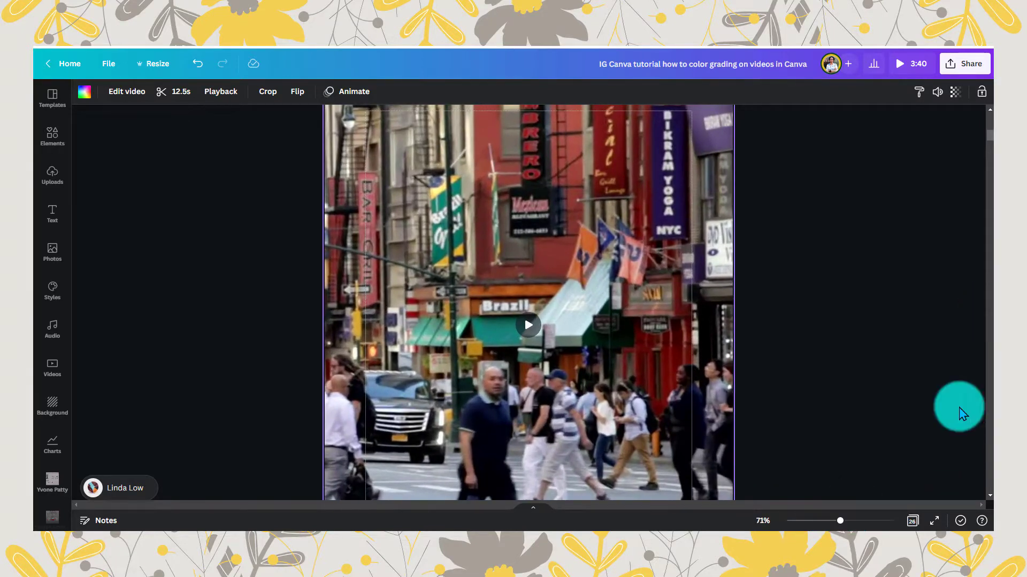
{"action": "left_click", "coordinate": [989, 495]}
{"action": "left_click", "coordinate": [990, 495]}
{"action": "left_click", "coordinate": [990, 495]}
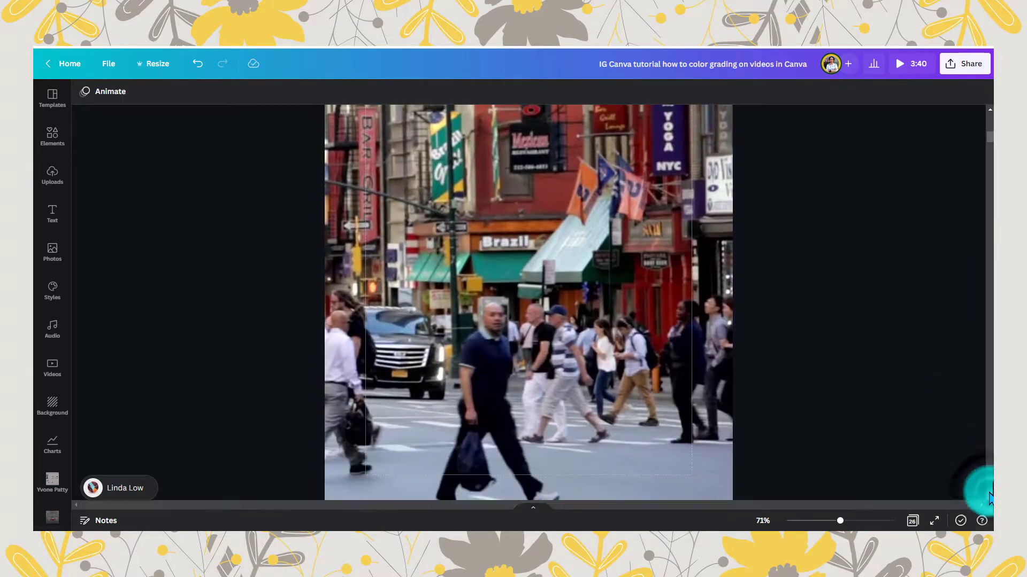
{"action": "left_click", "coordinate": [990, 495]}
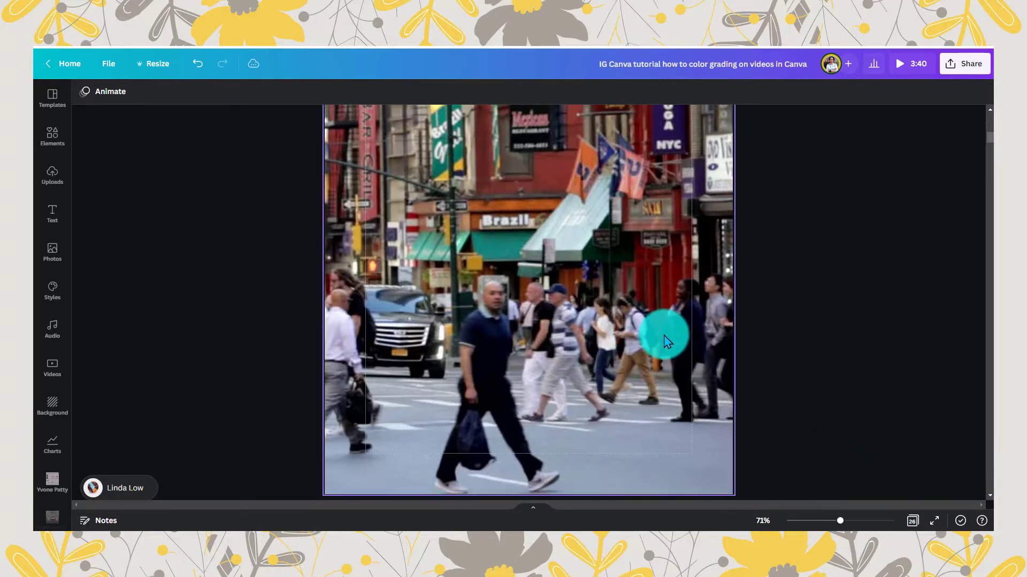
{"action": "left_click", "coordinate": [636, 305]}
{"action": "left_click", "coordinate": [117, 93]}
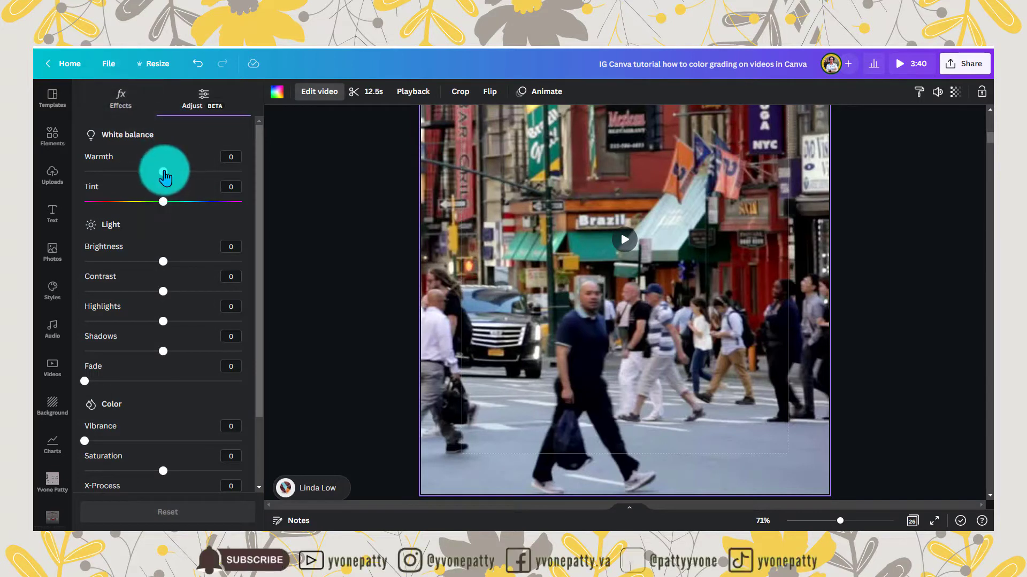
{"action": "left_click_drag", "start_coordinate": [155, 176], "coordinate": [115, 184]}
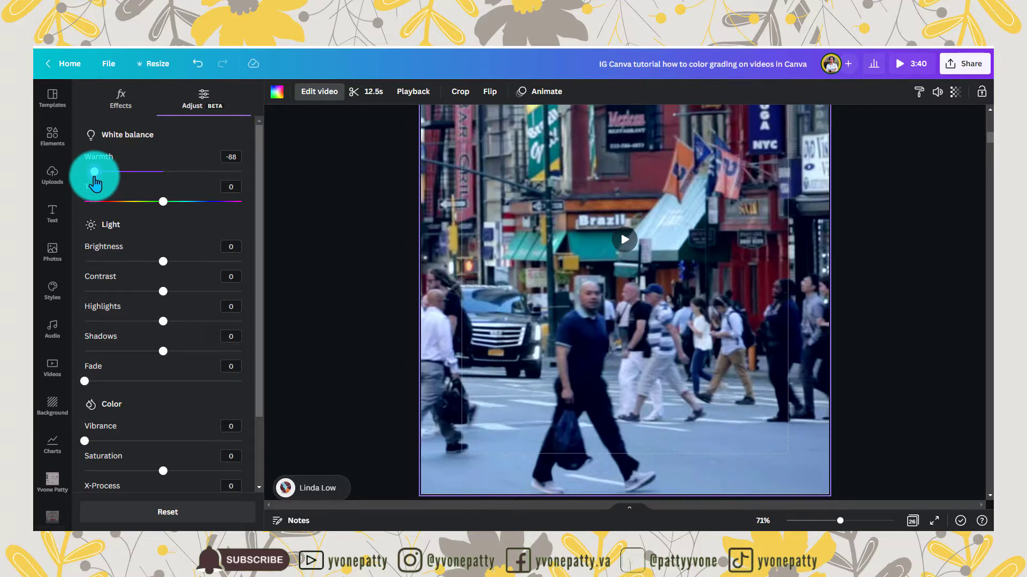
{"action": "left_click_drag", "start_coordinate": [163, 202], "coordinate": [226, 222]}
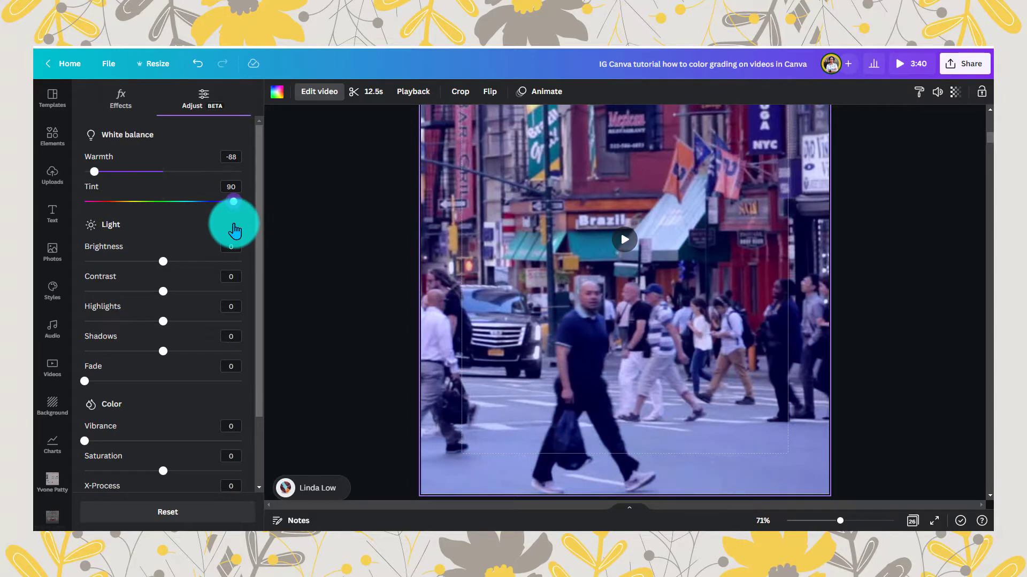
- Adjust the video's light settings to brightness -7, contrast 37, highlights 40 and shadows -10
{"action": "left_click_drag", "start_coordinate": [161, 263], "coordinate": [157, 266]}
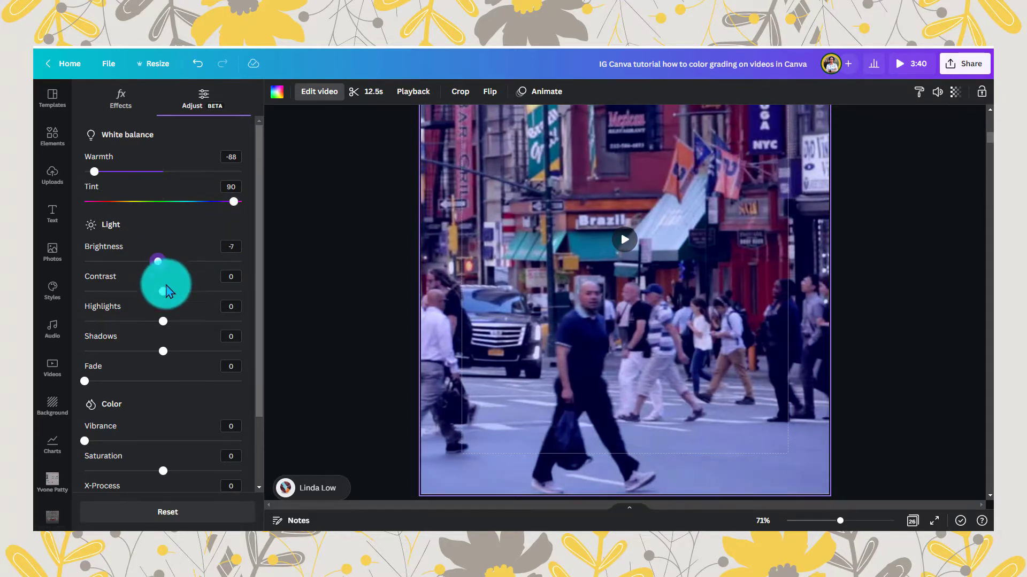
{"action": "left_click_drag", "start_coordinate": [163, 291], "coordinate": [194, 291]}
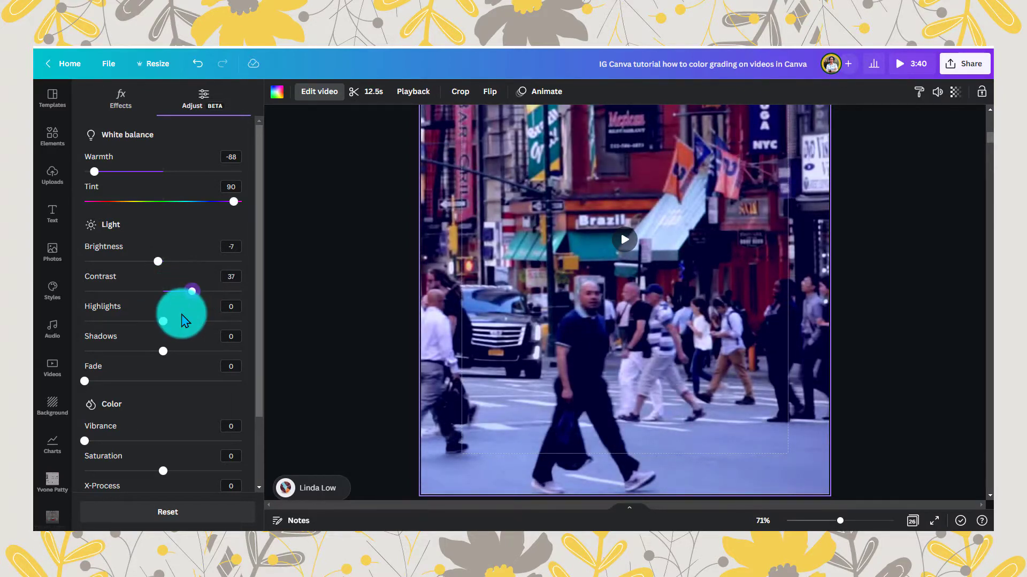
{"action": "mouse_move", "coordinate": [163, 321]}
{"action": "left_mouse_down"}
{"action": "mouse_move", "coordinate": [176, 323]}
{"action": "mouse_move", "coordinate": [136, 322]}
{"action": "mouse_move", "coordinate": [179, 321]}
{"action": "left_mouse_up"}
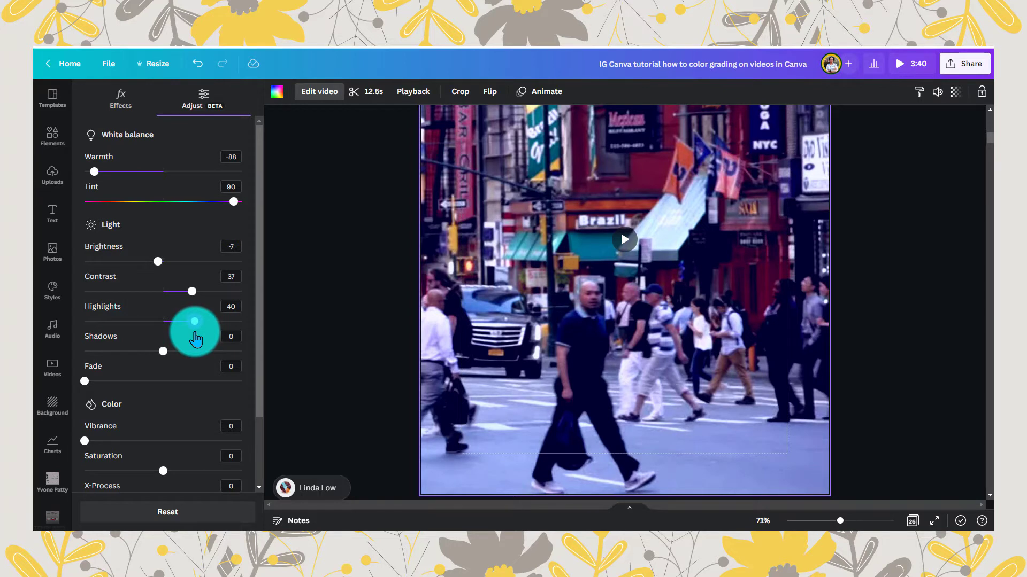
{"action": "mouse_move", "coordinate": [163, 352]}
{"action": "left_mouse_down"}
{"action": "mouse_move", "coordinate": [184, 348]}
{"action": "mouse_move", "coordinate": [171, 351]}
{"action": "left_mouse_up"}
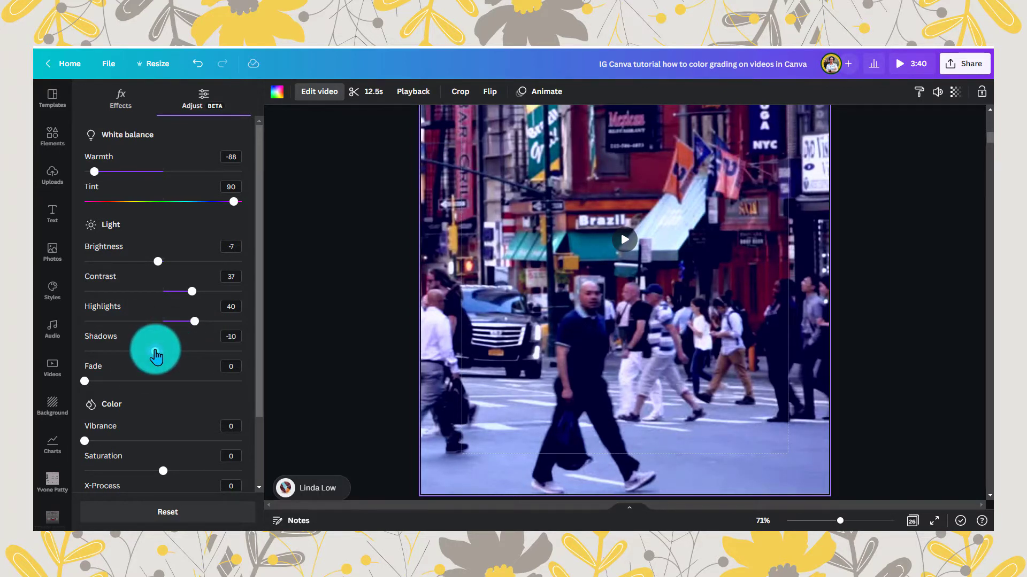
- Set the page 2 video's saturation to 50 and close the video adjustments
{"action": "left_click_drag", "start_coordinate": [259, 409], "coordinate": [256, 463]}
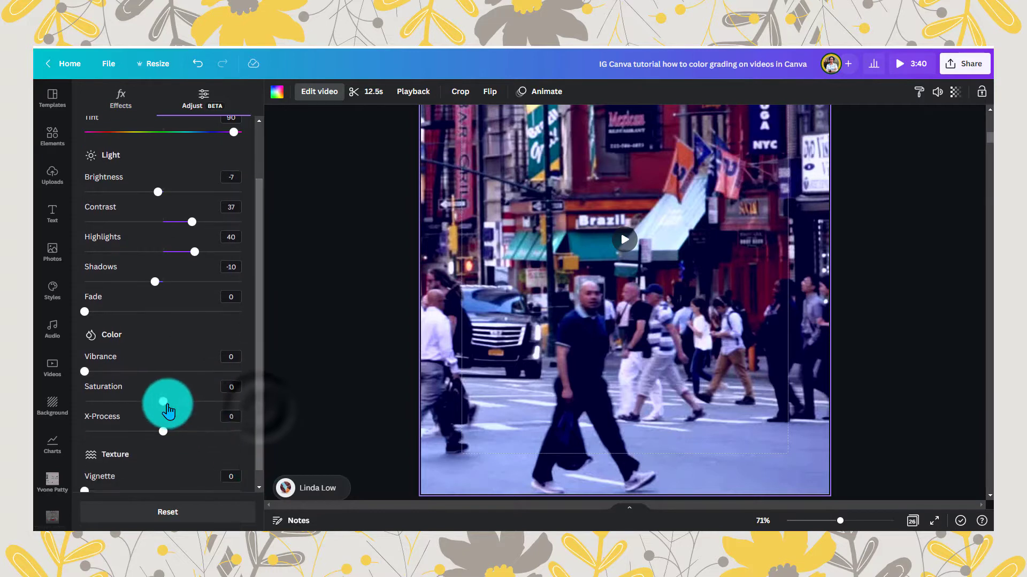
{"action": "left_click_drag", "start_coordinate": [166, 405], "coordinate": [132, 401]}
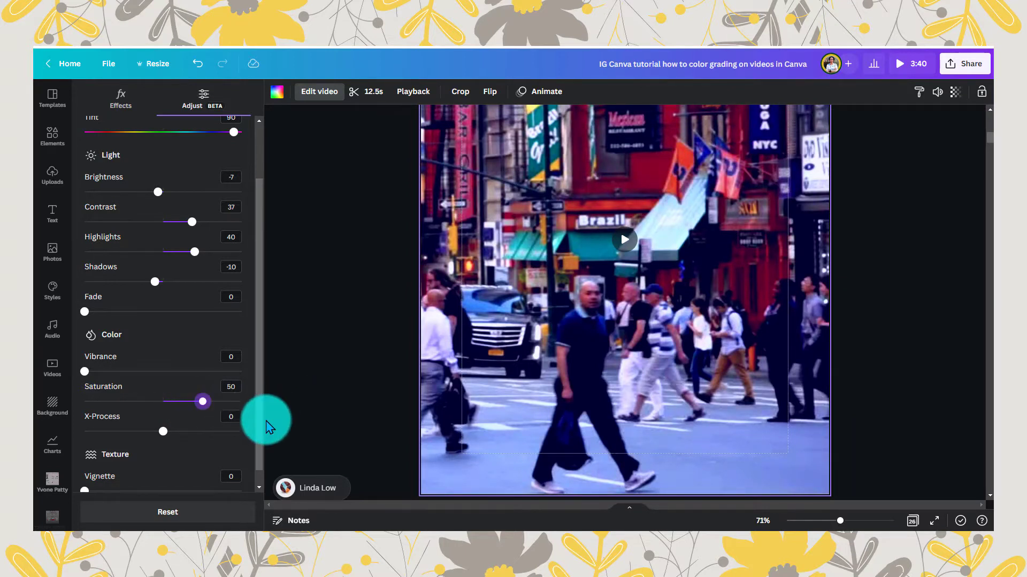
{"action": "scroll", "coordinate": [258, 440], "scroll_direction": "down", "scroll_amount": 1}
{"action": "mouse_move", "coordinate": [164, 416]}
{"action": "left_mouse_down"}
{"action": "mouse_move", "coordinate": [207, 427]}
{"action": "mouse_move", "coordinate": [133, 424]}
{"action": "mouse_move", "coordinate": [167, 427]}
{"action": "left_mouse_up"}
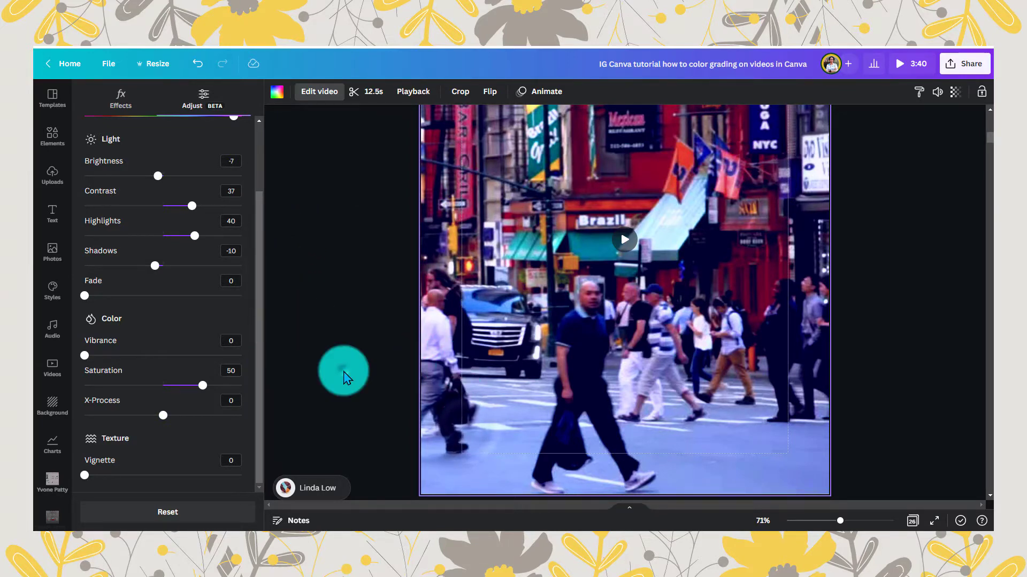
{"action": "left_click", "coordinate": [342, 374]}
{"action": "double_click", "coordinate": [563, 385]}
{"action": "left_click", "coordinate": [757, 411]}
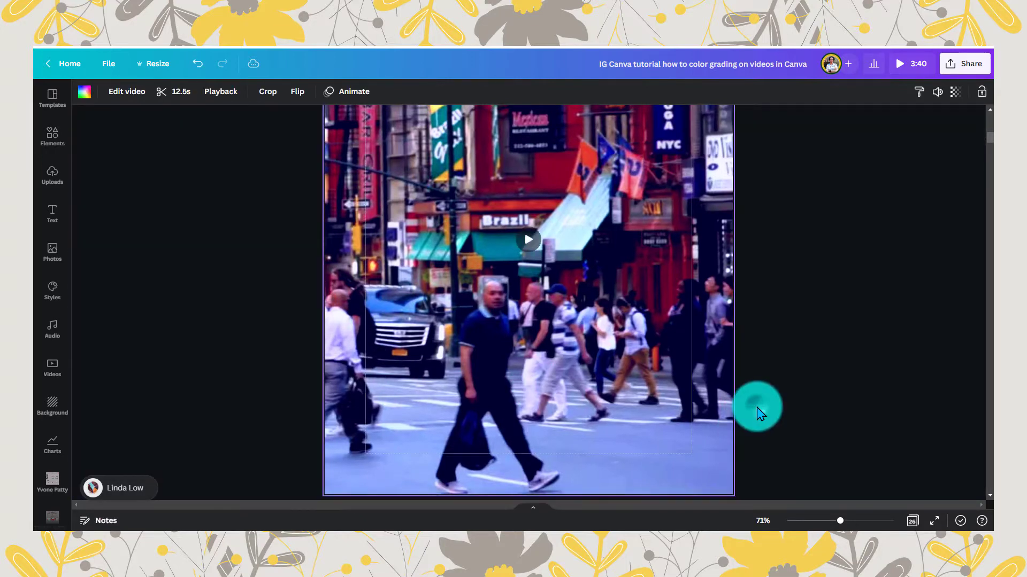
- Compare the original video on page 1 with the color-graded version on page 2
{"action": "left_click_drag", "start_coordinate": [842, 524], "coordinate": [837, 522]}
{"action": "scroll", "coordinate": [830, 349], "scroll_direction": "up", "scroll_amount": 1}
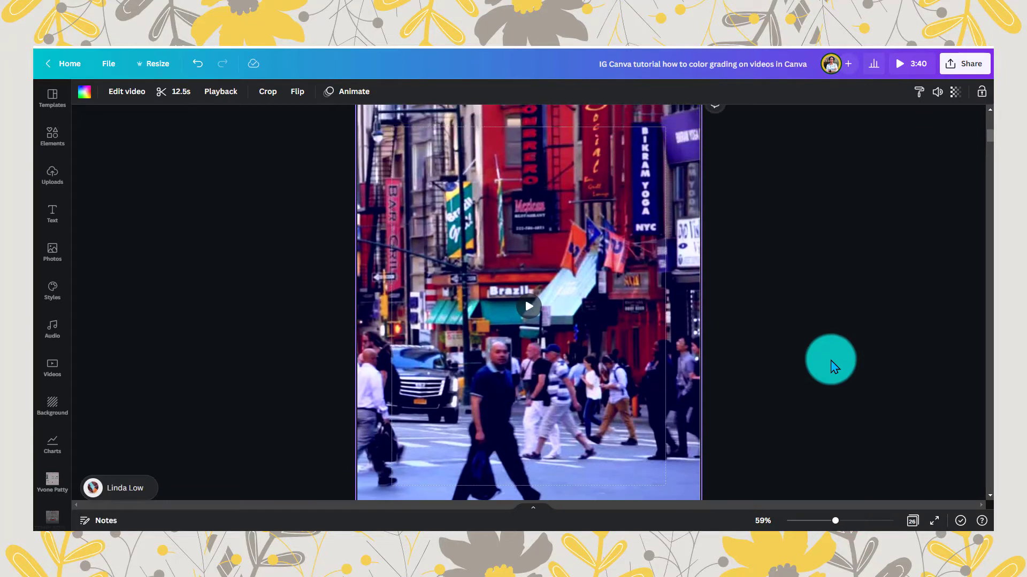
{"action": "left_click_drag", "start_coordinate": [841, 528], "coordinate": [830, 521]}
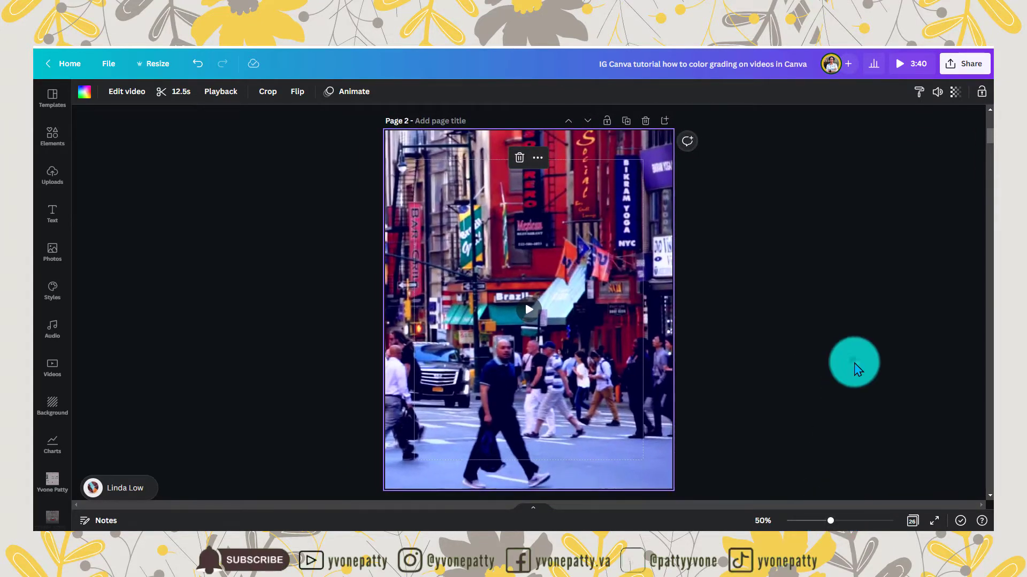
{"action": "left_click", "coordinate": [851, 361]}
{"action": "mouse_move", "coordinate": [990, 132]}
{"action": "left_mouse_down"}
{"action": "mouse_move", "coordinate": [989, 116]}
{"action": "mouse_move", "coordinate": [991, 143]}
{"action": "left_mouse_up"}
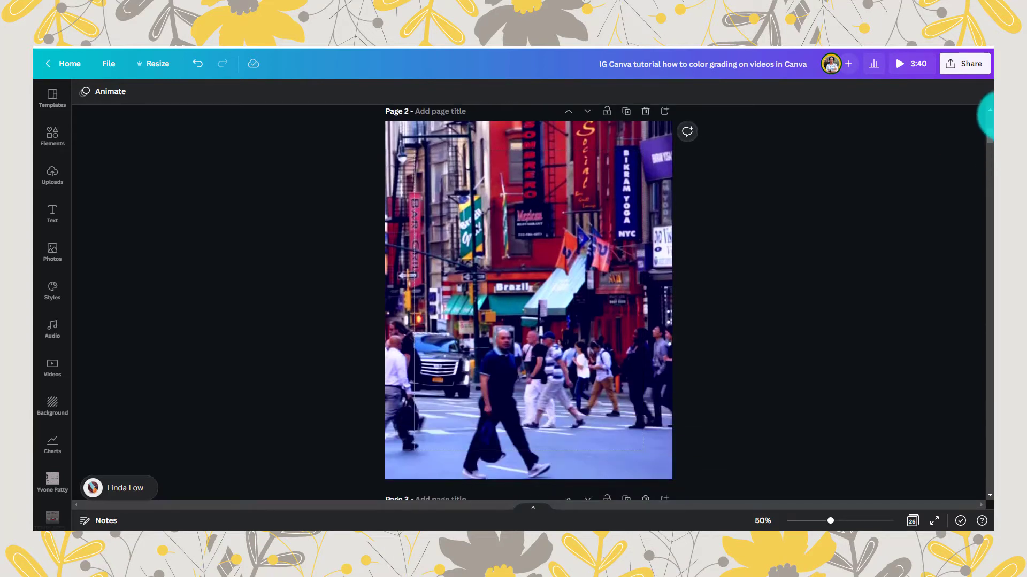
{"action": "left_click", "coordinate": [591, 292]}
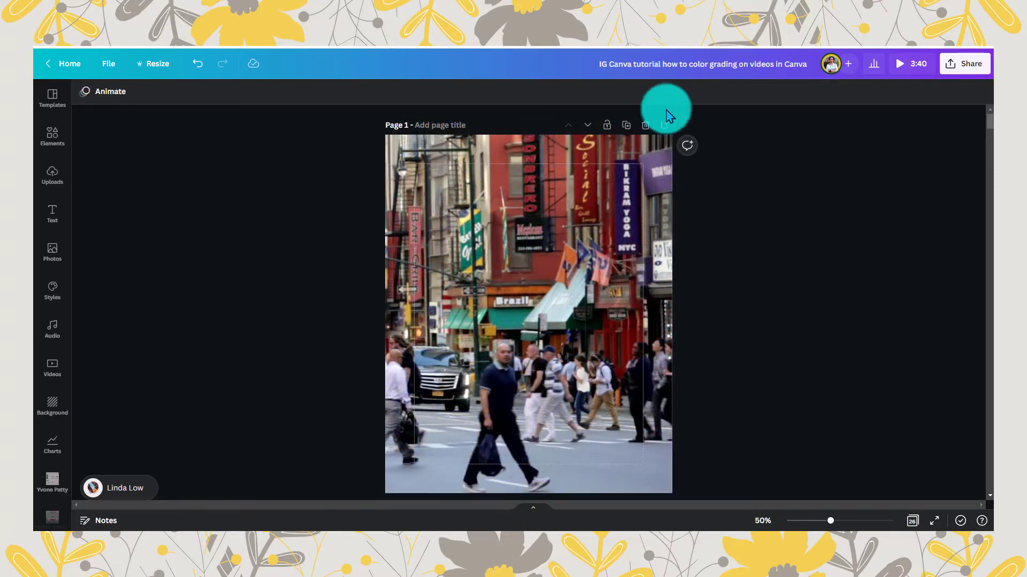
{"action": "scroll", "coordinate": [991, 128], "scroll_direction": "down", "scroll_amount": 6}
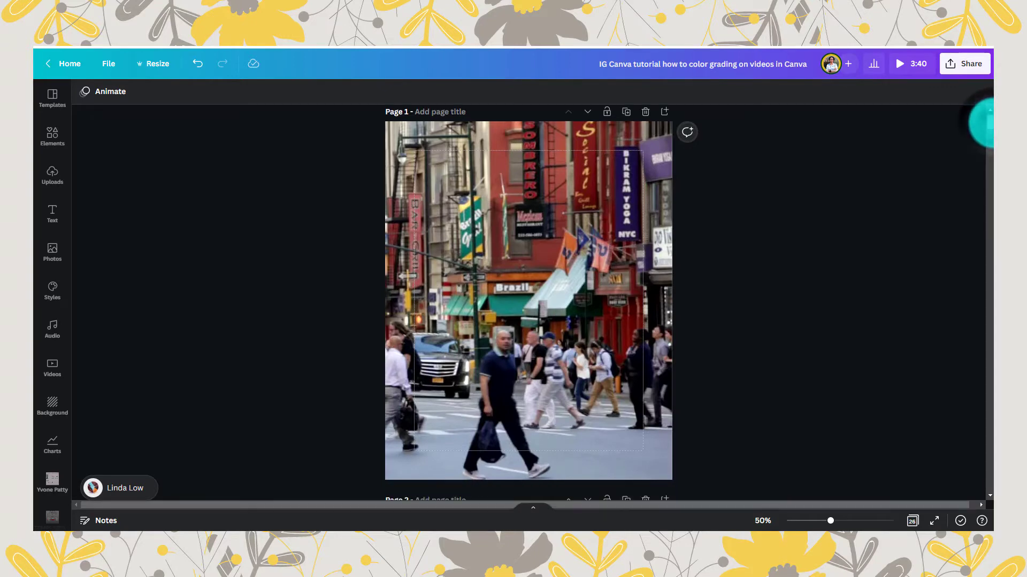
{"action": "left_click_drag", "start_coordinate": [990, 135], "coordinate": [991, 136]}
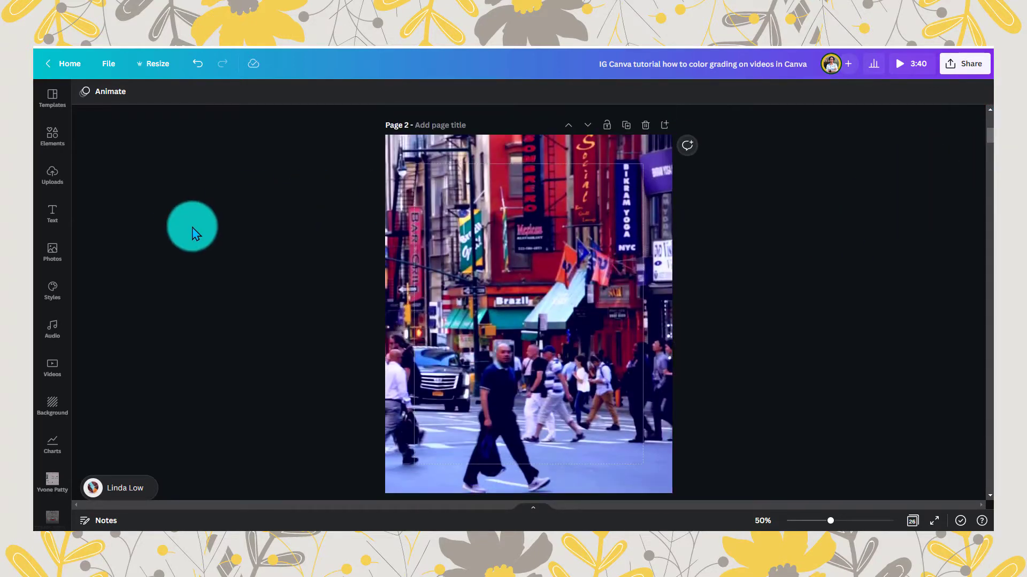
{"action": "left_click", "coordinate": [404, 293]}
{"action": "left_click", "coordinate": [259, 268]}
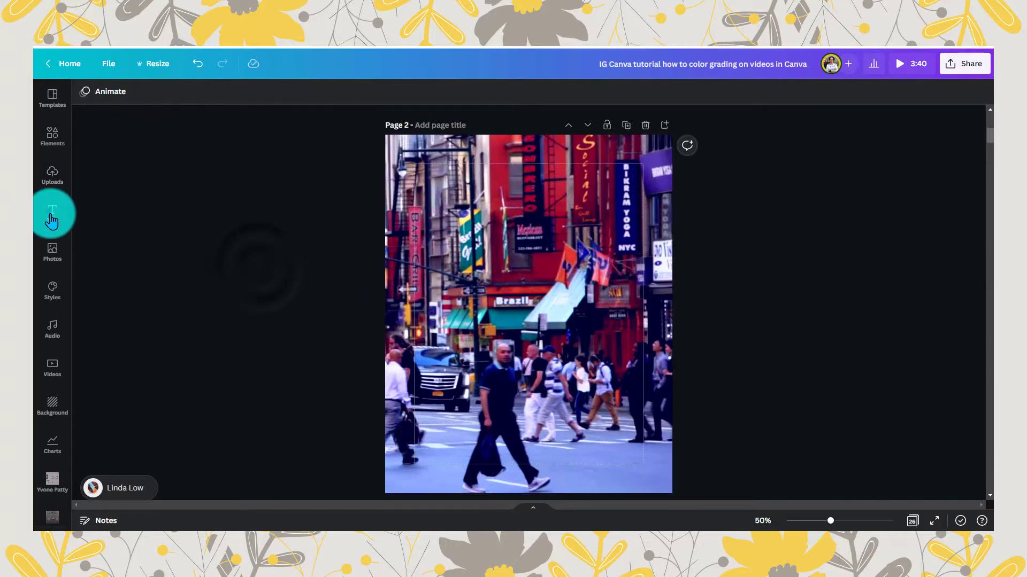
- Add the "GAME OVER" glitch-style text combination to page 2
{"action": "left_click", "coordinate": [52, 212]}
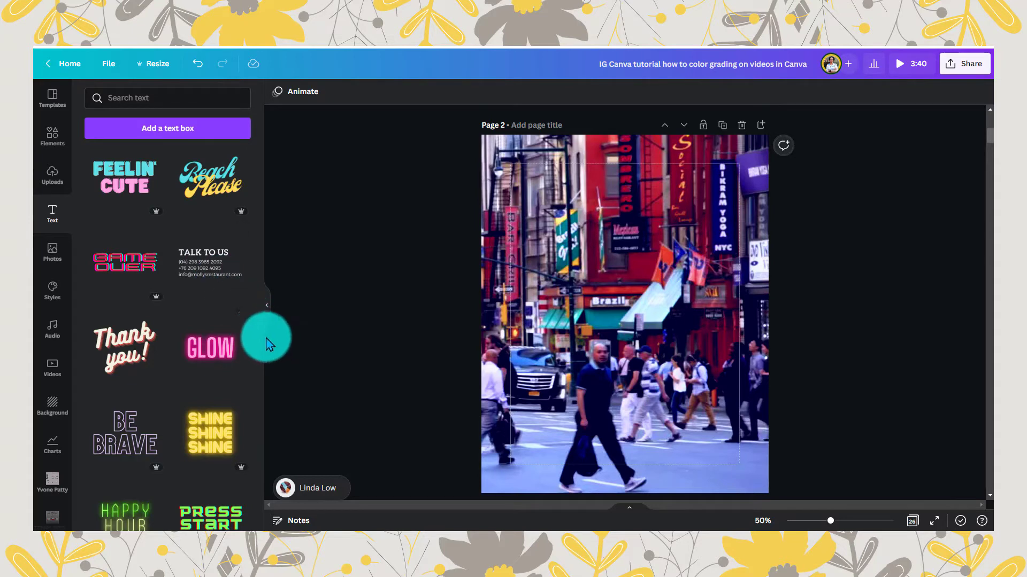
{"action": "mouse_move", "coordinate": [258, 340]}
{"action": "left_mouse_down"}
{"action": "mouse_move", "coordinate": [264, 178]}
{"action": "mouse_move", "coordinate": [271, 353]}
{"action": "left_mouse_up"}
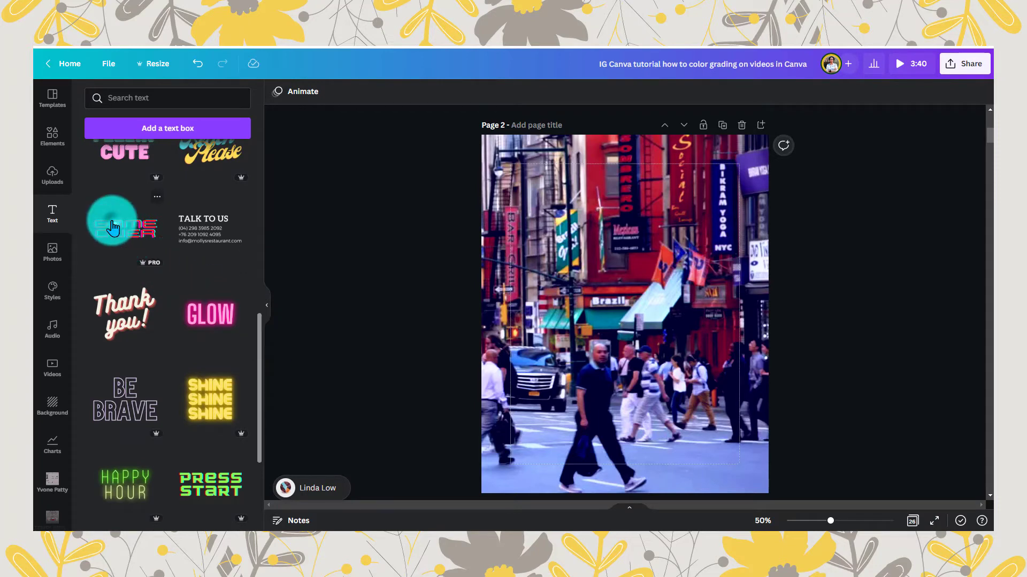
{"action": "left_click", "coordinate": [109, 224]}
{"action": "left_click", "coordinate": [266, 313]}
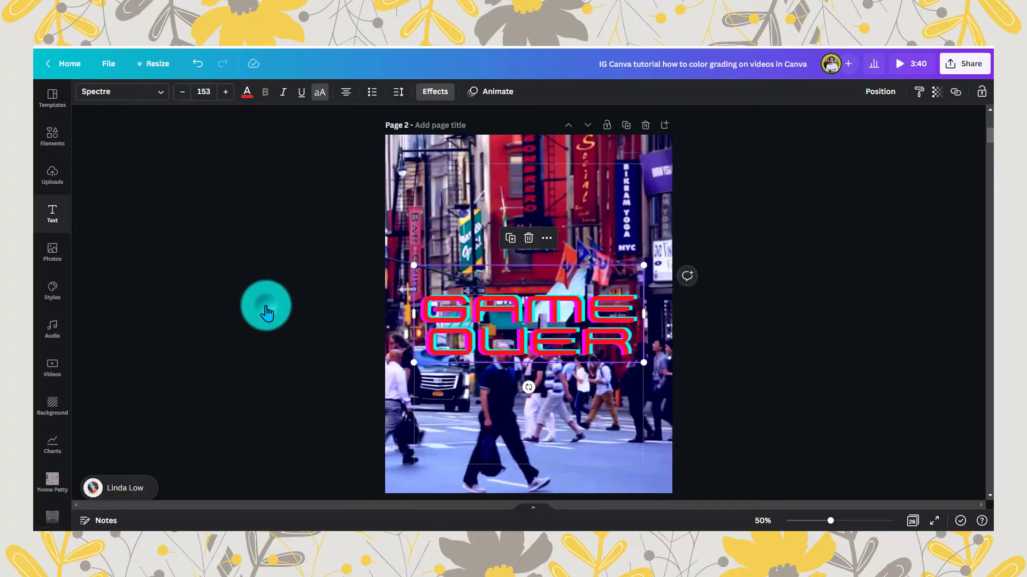
- Replace the "GAME OVER" text with "NYC" and narrow its text box to fit the word
{"action": "left_click", "coordinate": [428, 305]}
{"action": "left_click_drag", "start_coordinate": [636, 300], "coordinate": [613, 320]}
{"action": "left_click", "coordinate": [432, 300]}
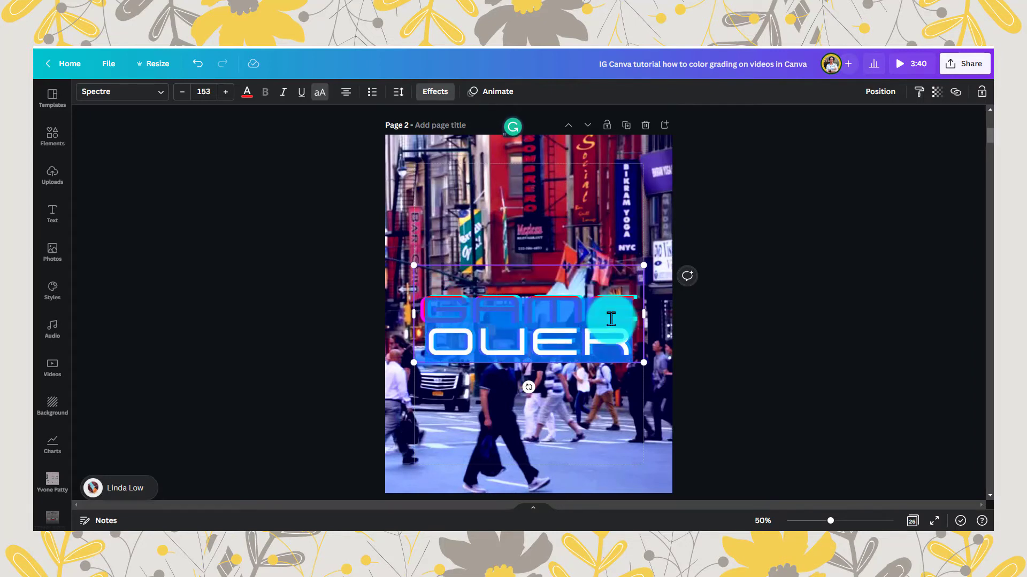
{"action": "key", "text": "ctrl+a"}
{"action": "type", "text": "N"}
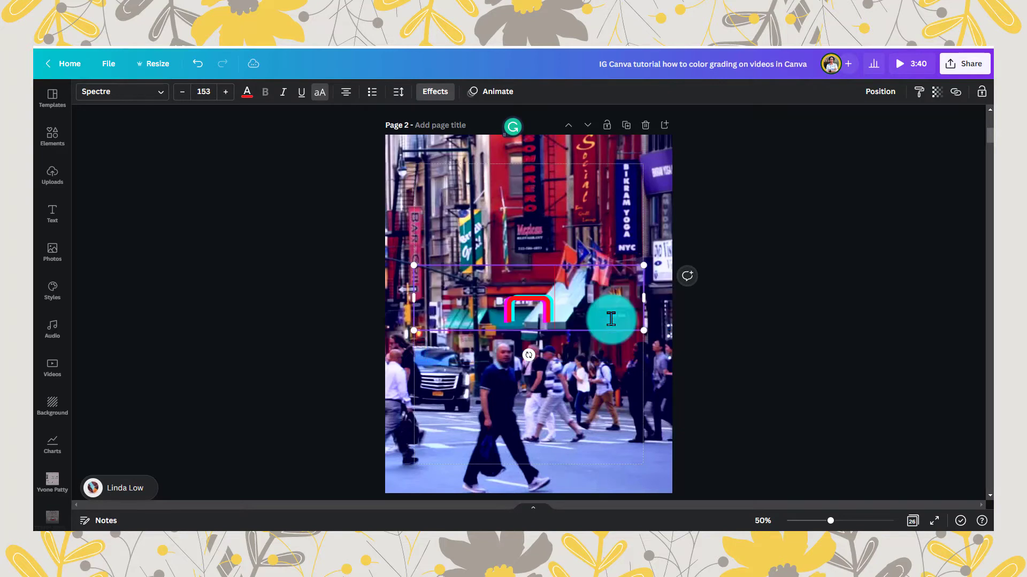
{"action": "type", "text": "YC"}
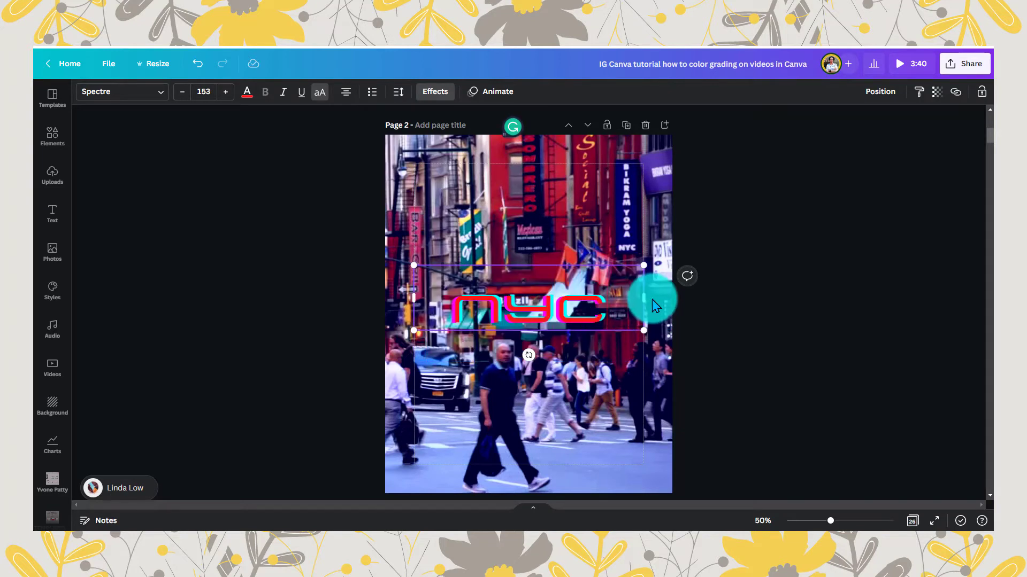
{"action": "left_click_drag", "start_coordinate": [643, 301], "coordinate": [583, 275]}
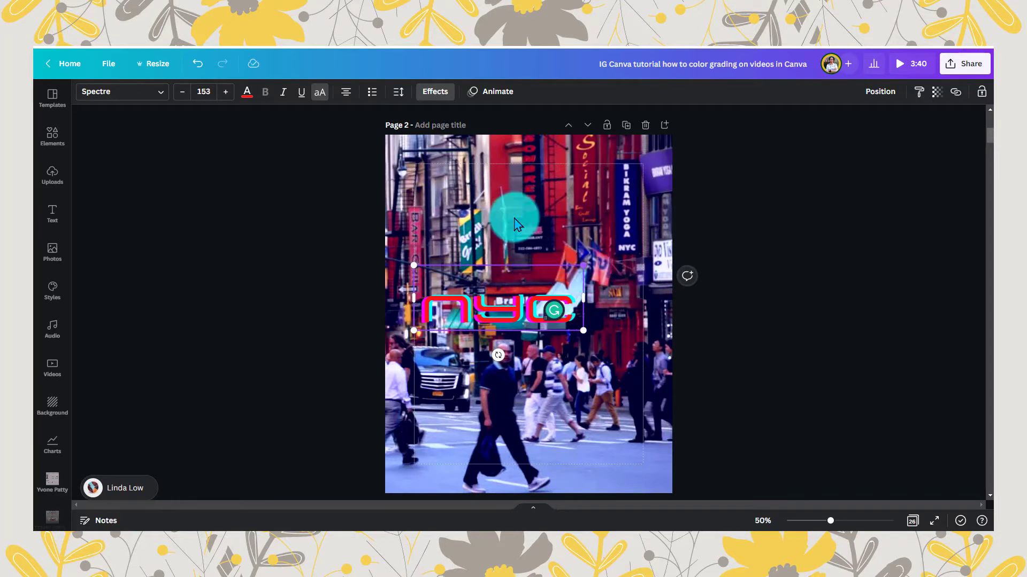
- Set the line spacing of the "NYC" text to 1
{"action": "left_click", "coordinate": [397, 97]}
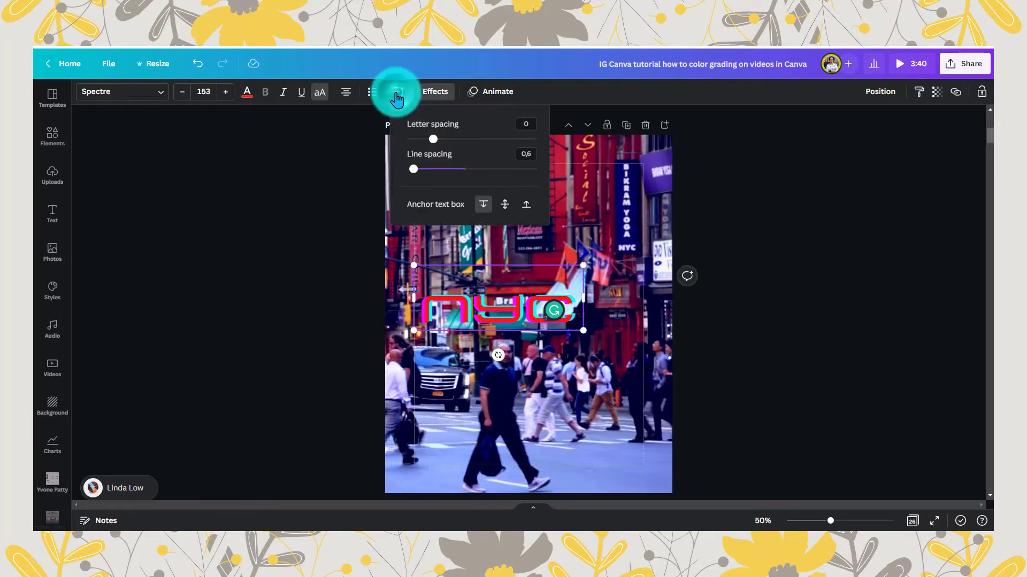
{"action": "left_click_drag", "start_coordinate": [423, 182], "coordinate": [432, 185]}
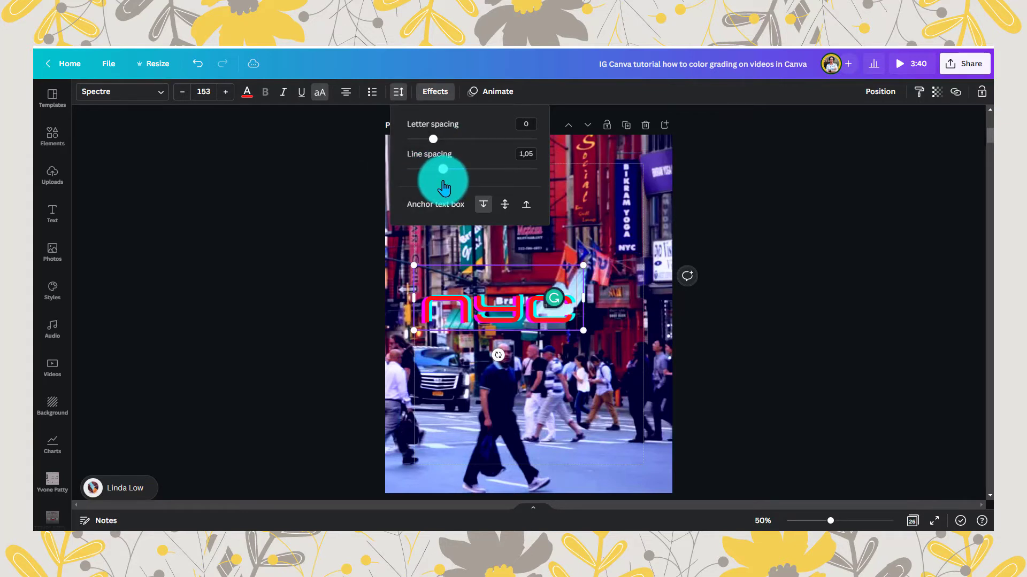
{"action": "left_click", "coordinate": [615, 257]}
{"action": "left_click", "coordinate": [544, 302]}
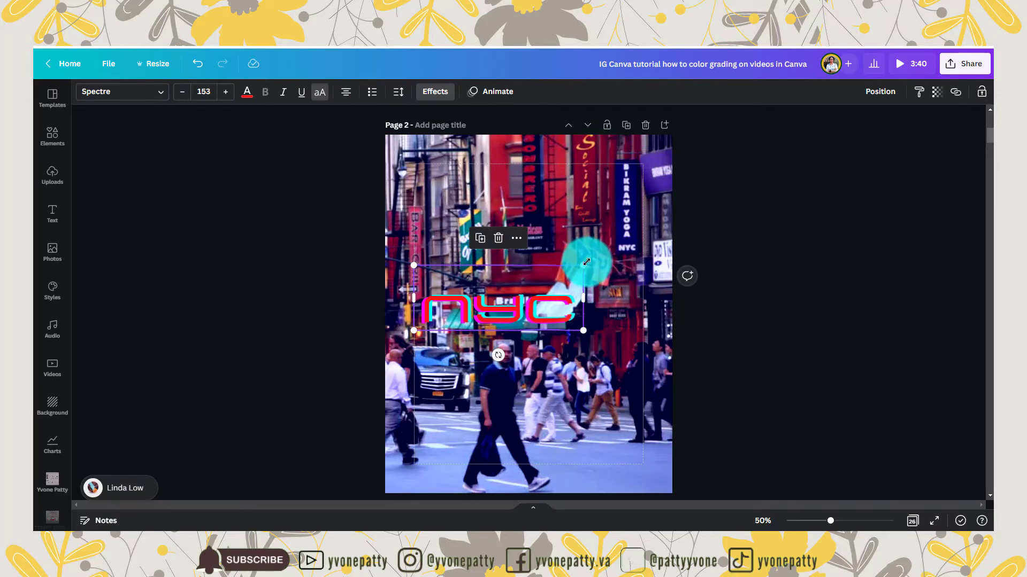
- Enlarge the "NYC" text to size 208 and set its letter spacing to -60
{"action": "left_click_drag", "start_coordinate": [586, 266], "coordinate": [624, 248]}
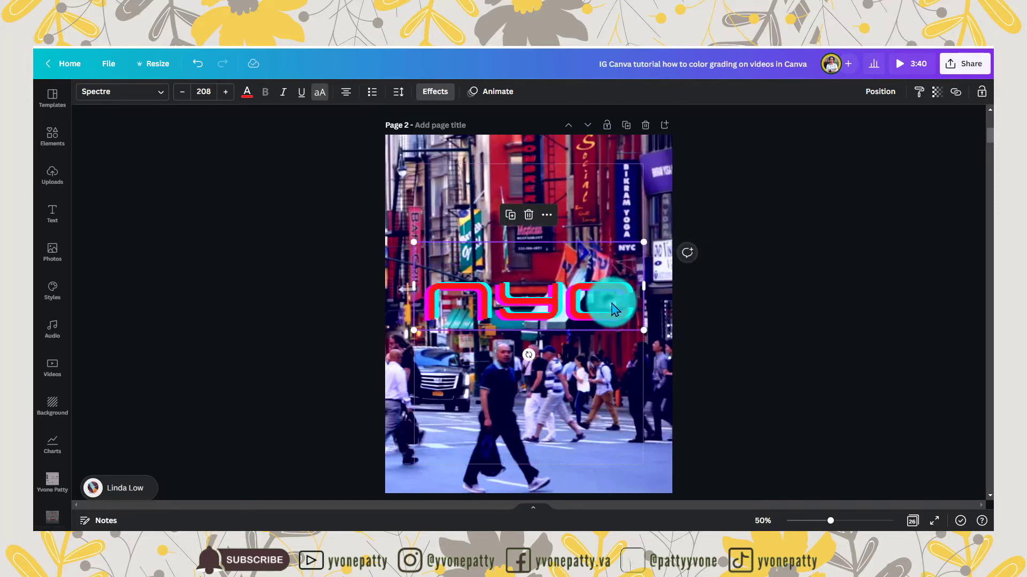
{"action": "left_click", "coordinate": [398, 92]}
{"action": "left_click_drag", "start_coordinate": [433, 139], "coordinate": [426, 140]}
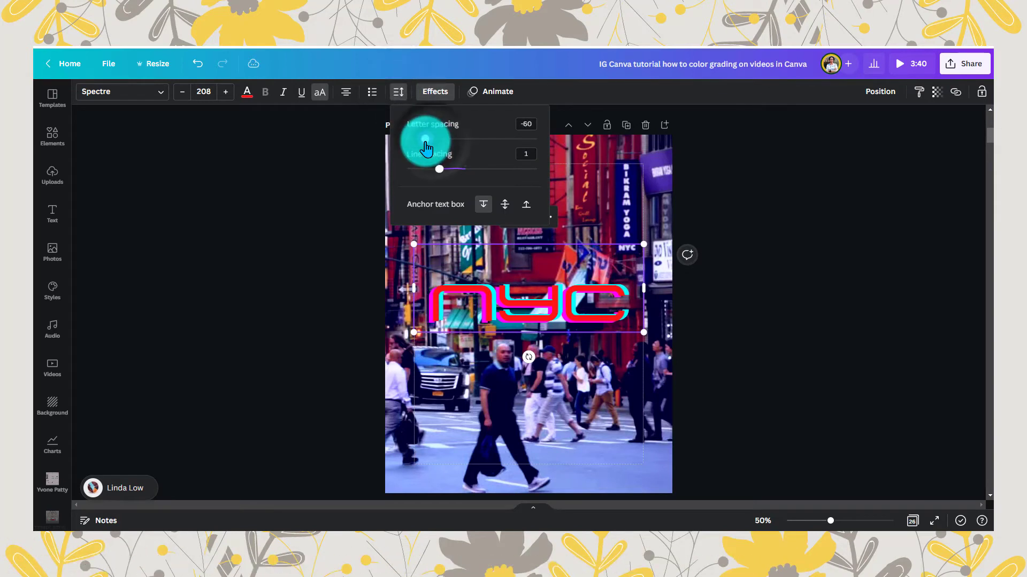
{"action": "left_click", "coordinate": [558, 278]}
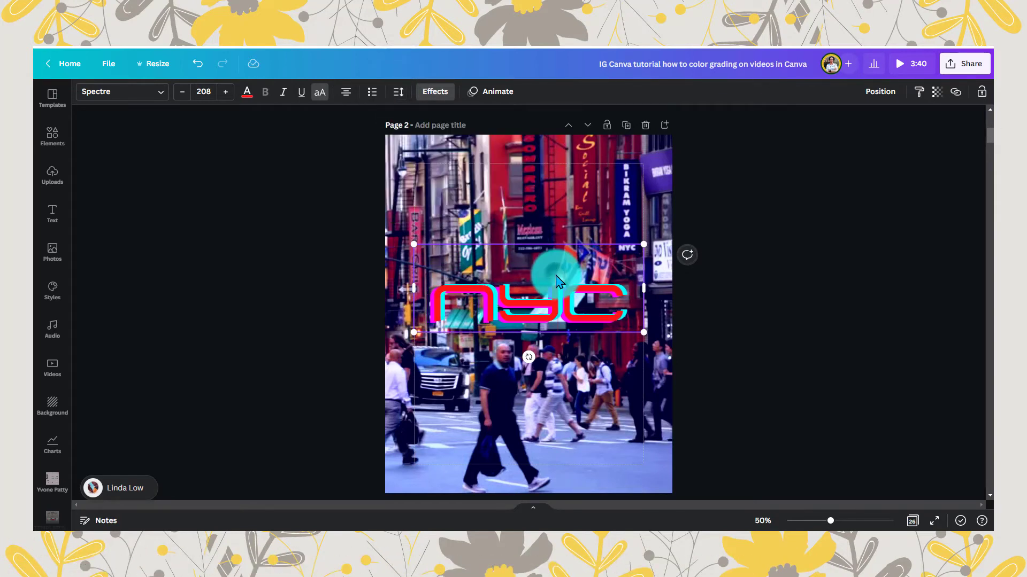
{"action": "left_click", "coordinate": [575, 229]}
- Align the "NYC" text to the middle of the page and move it slightly up from there
{"action": "left_click", "coordinate": [573, 310]}
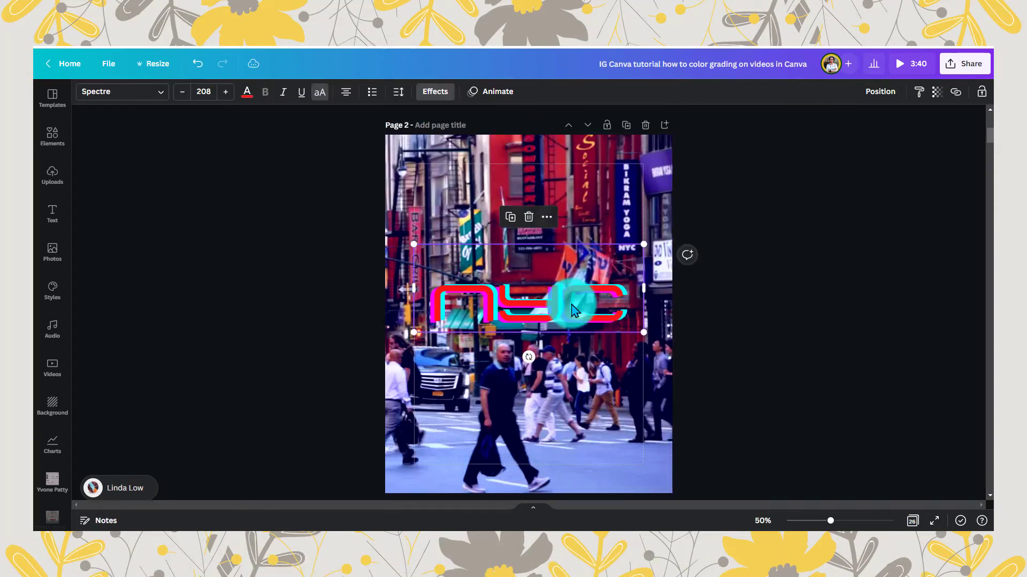
{"action": "left_click", "coordinate": [883, 102]}
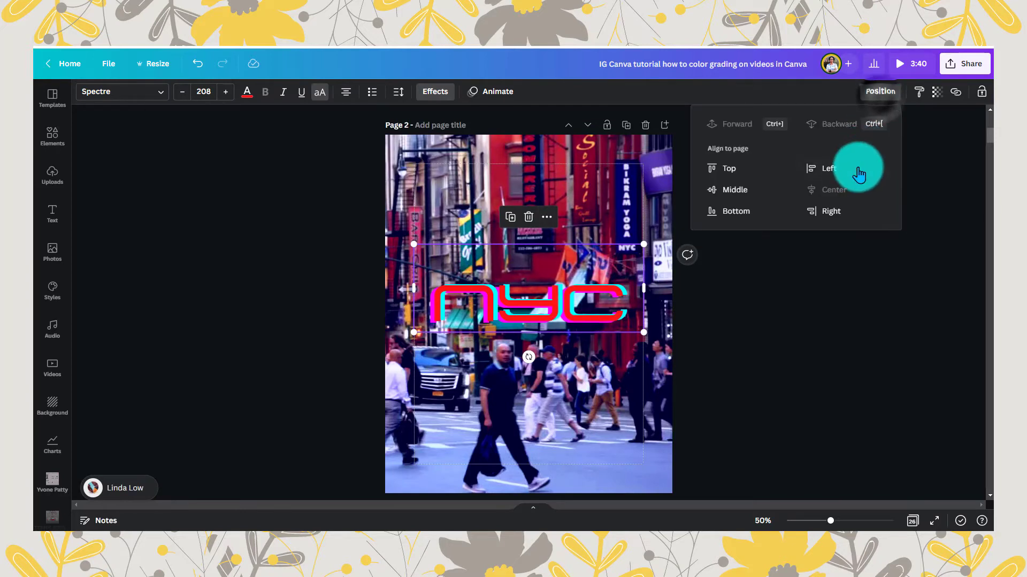
{"action": "left_click", "coordinate": [732, 188]}
{"action": "left_click_drag", "start_coordinate": [559, 348], "coordinate": [556, 320]}
{"action": "left_click", "coordinate": [581, 408]}
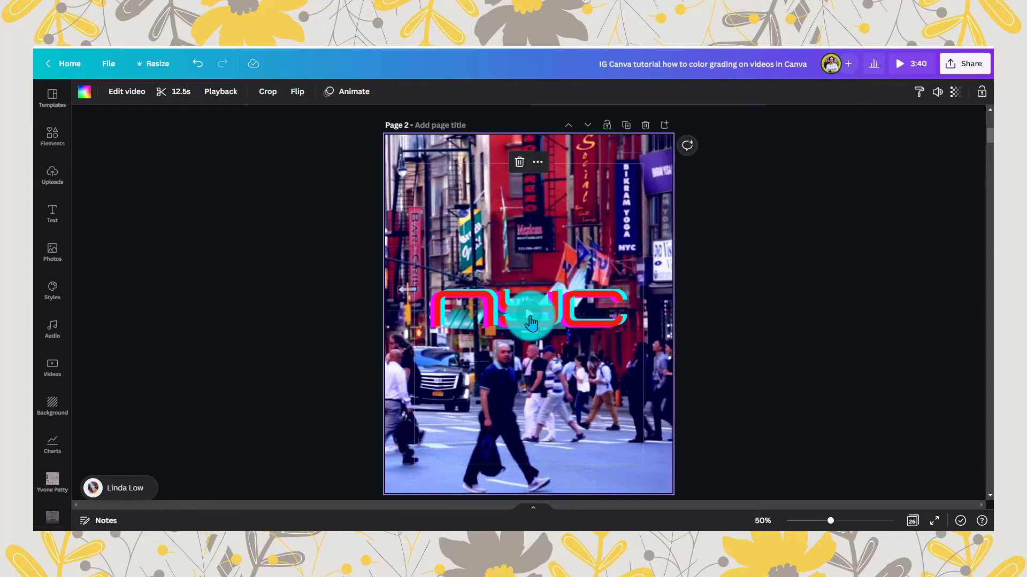
- Add the tagline "THE CITY THAT NEVER SLEEPS" beneath "NYC" and enlarge it to size 30.9 to match the word's width
{"action": "scroll", "coordinate": [556, 375], "scroll_direction": "up", "scroll_amount": 5}
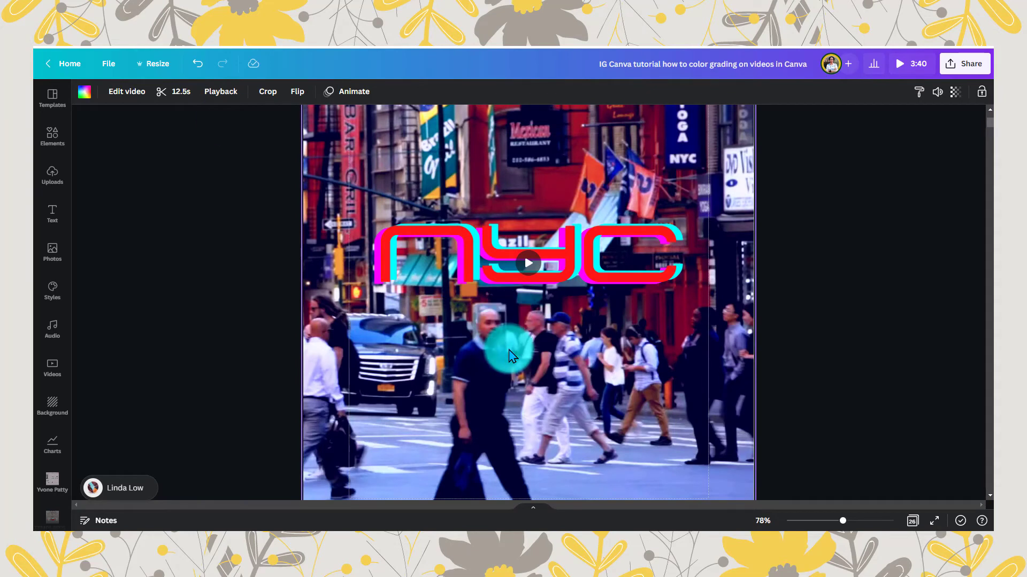
{"action": "key", "text": "t"}
{"action": "key", "text": "ctrl+v"}
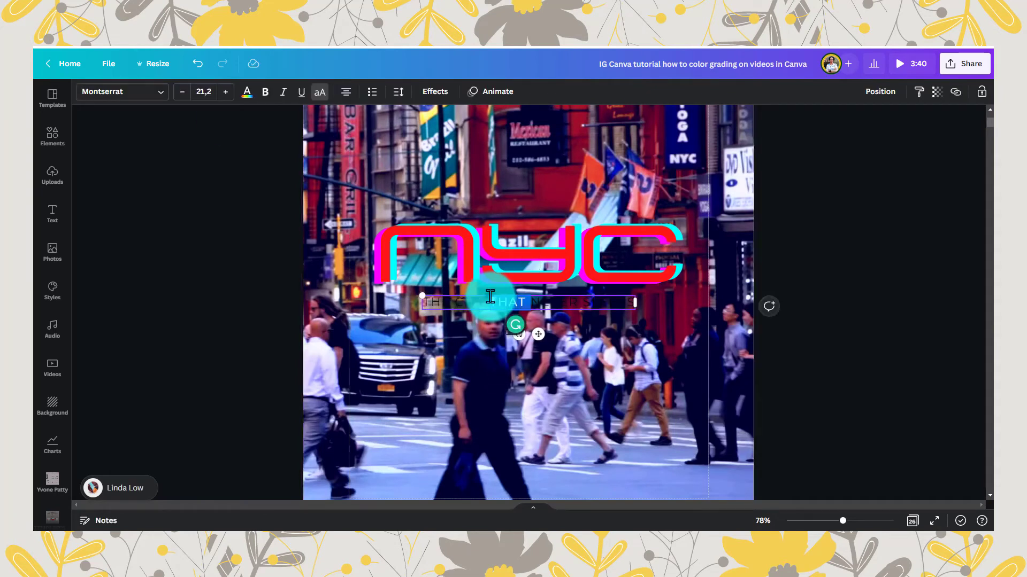
{"action": "left_click_drag", "start_coordinate": [423, 295], "coordinate": [377, 272]}
{"action": "left_click_drag", "start_coordinate": [637, 312], "coordinate": [681, 323]}
{"action": "left_click_drag", "start_coordinate": [660, 287], "coordinate": [662, 297]}
{"action": "left_click", "coordinate": [880, 92]}
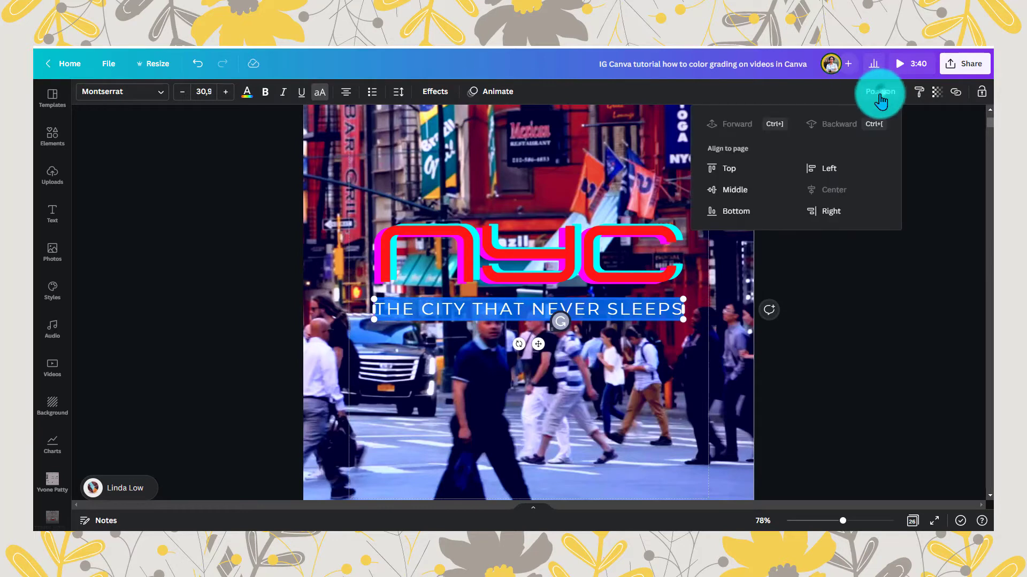
- Format the tagline in white Archivo Black and resize it to 28 to match the width of "NYC"
{"action": "left_click", "coordinate": [160, 94]}
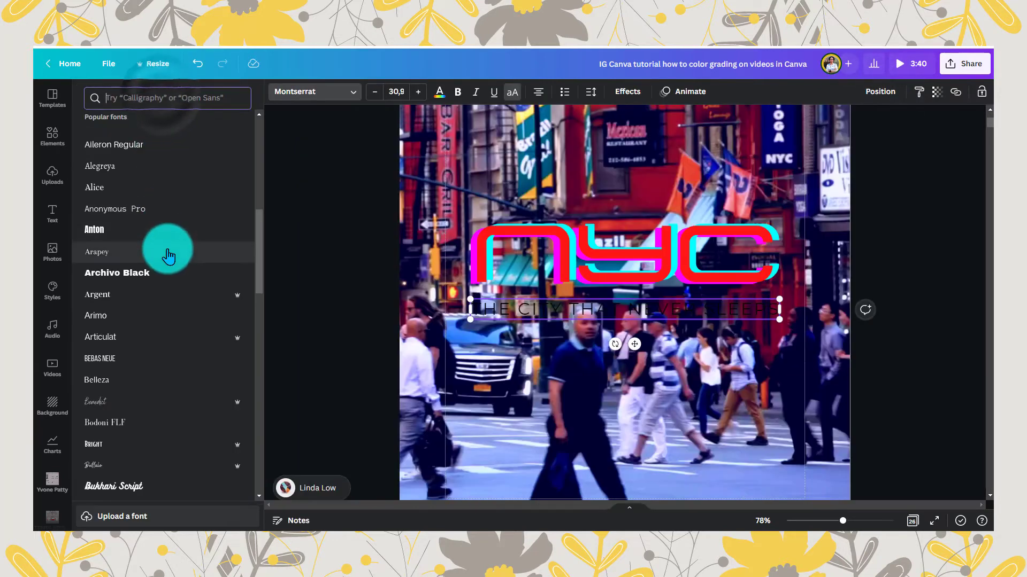
{"action": "left_click", "coordinate": [160, 271]}
{"action": "left_click", "coordinate": [439, 92]}
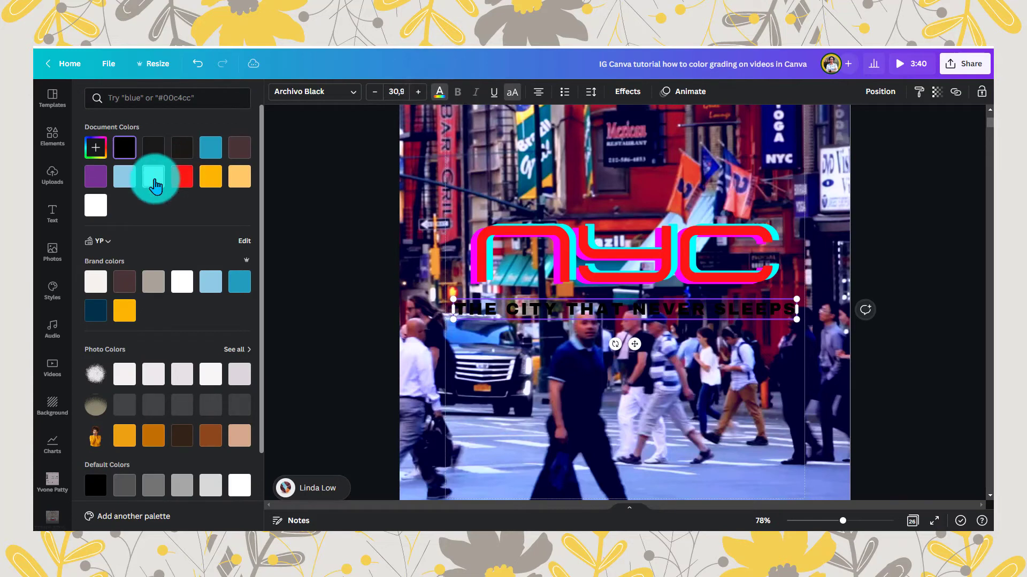
{"action": "left_click", "coordinate": [96, 205]}
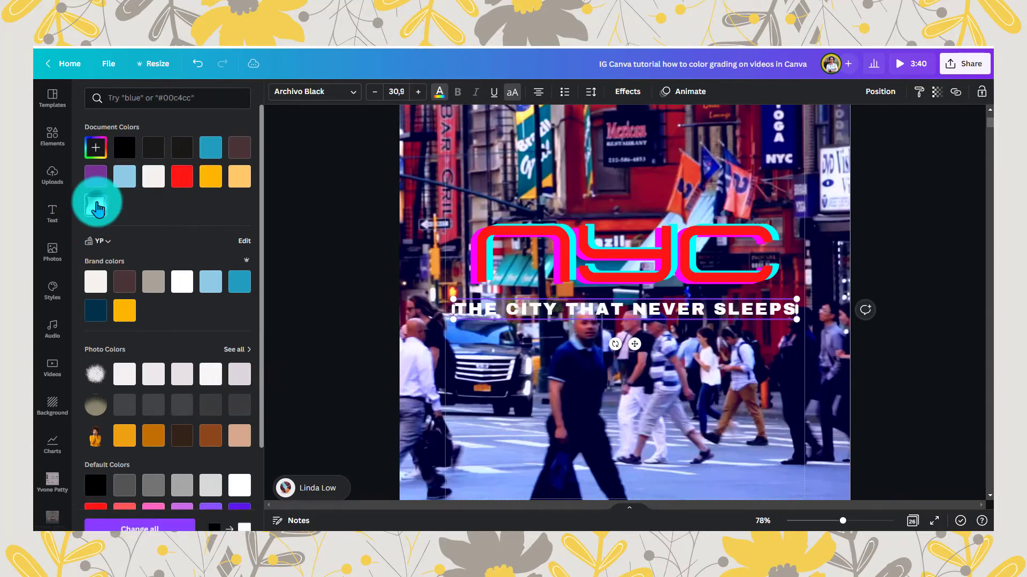
{"action": "left_click_drag", "start_coordinate": [455, 295], "coordinate": [471, 298]}
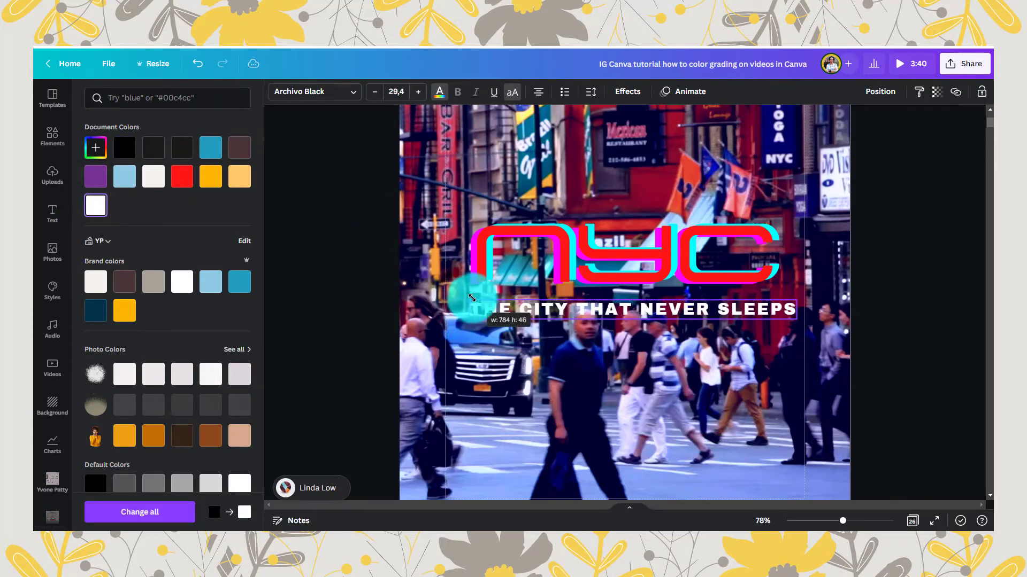
{"action": "left_click_drag", "start_coordinate": [797, 300], "coordinate": [763, 284]}
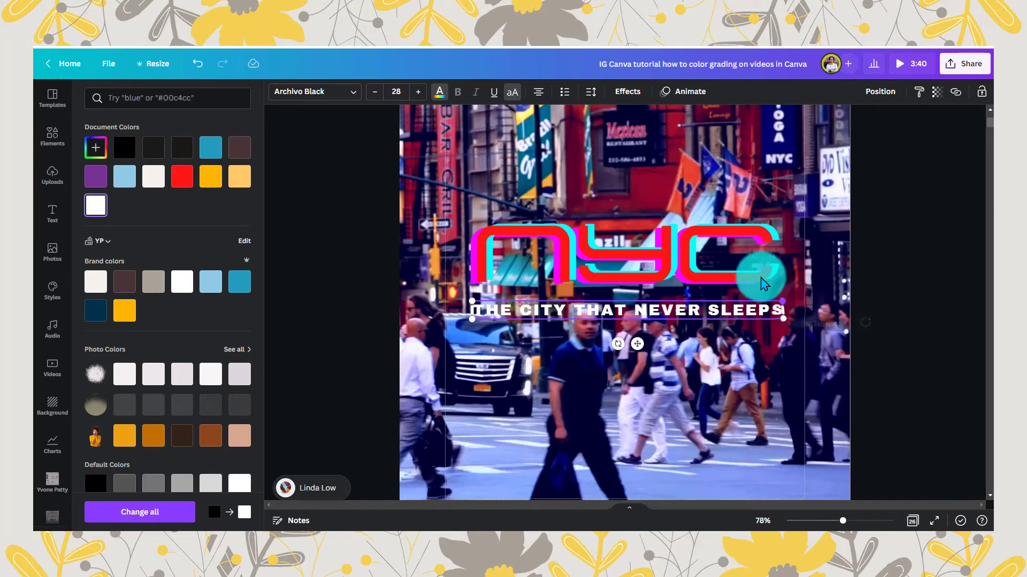
- Give the tagline a red Background effect with roundness 0
{"action": "left_click", "coordinate": [625, 91]}
{"action": "left_click", "coordinate": [217, 322]}
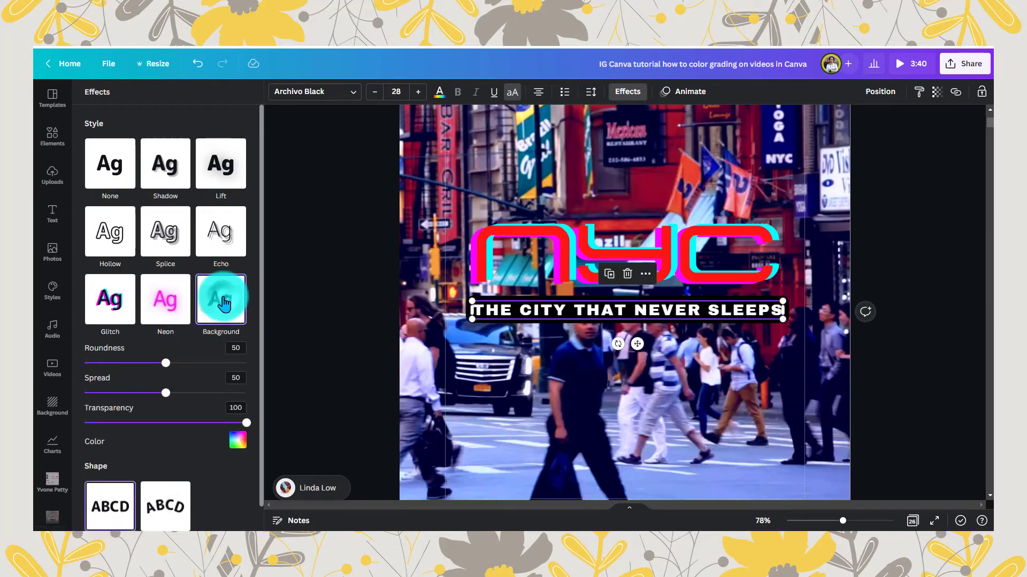
{"action": "left_click_drag", "start_coordinate": [166, 364], "coordinate": [84, 363]}
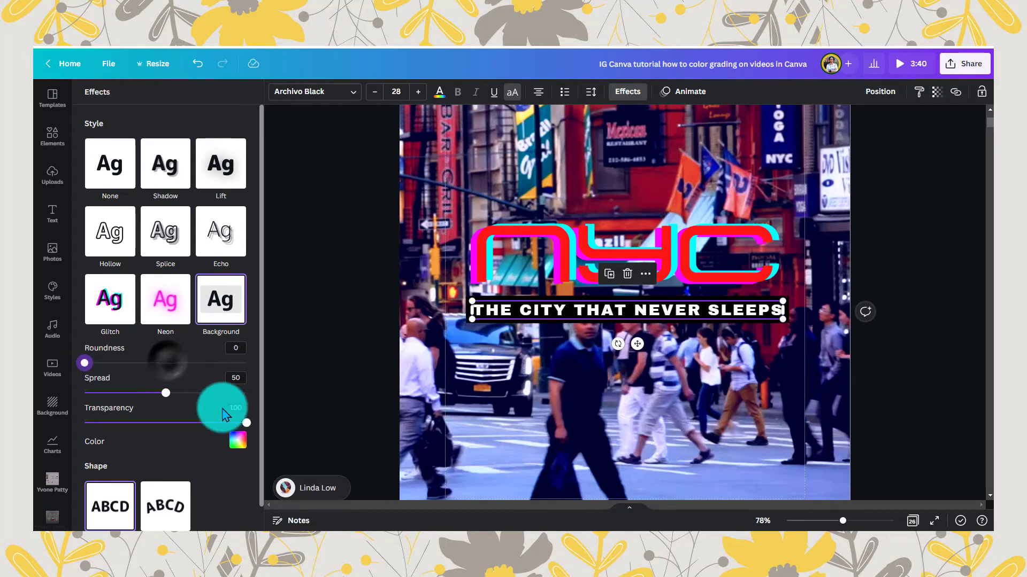
{"action": "left_click", "coordinate": [238, 439]}
{"action": "left_click", "coordinate": [172, 315]}
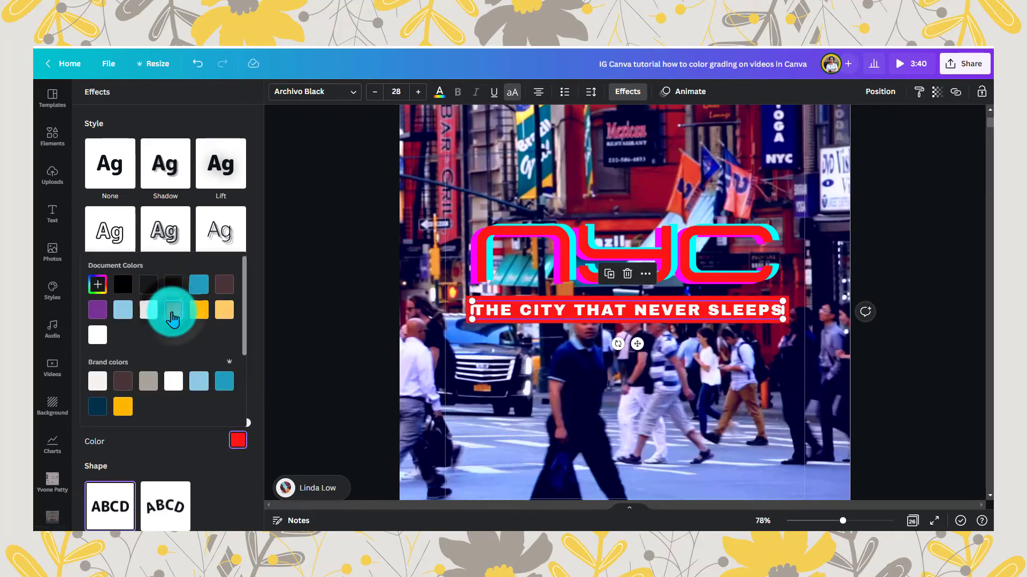
{"action": "left_click", "coordinate": [247, 475]}
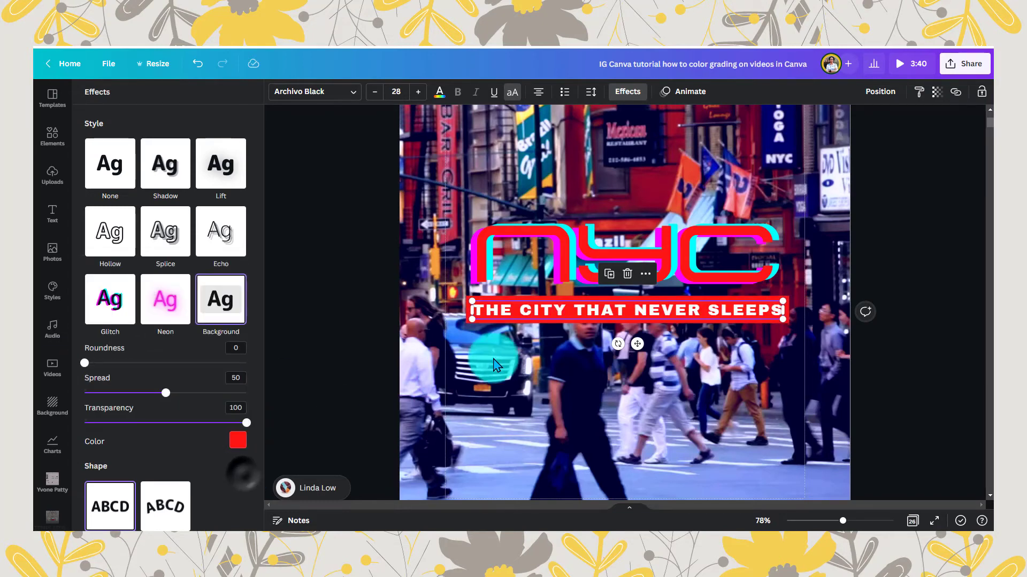
- Move the red-backed tagline slightly lower beneath "NYC" and preview the finished page's video
{"action": "left_click", "coordinate": [494, 357]}
{"action": "left_click_drag", "start_coordinate": [563, 307], "coordinate": [562, 311]}
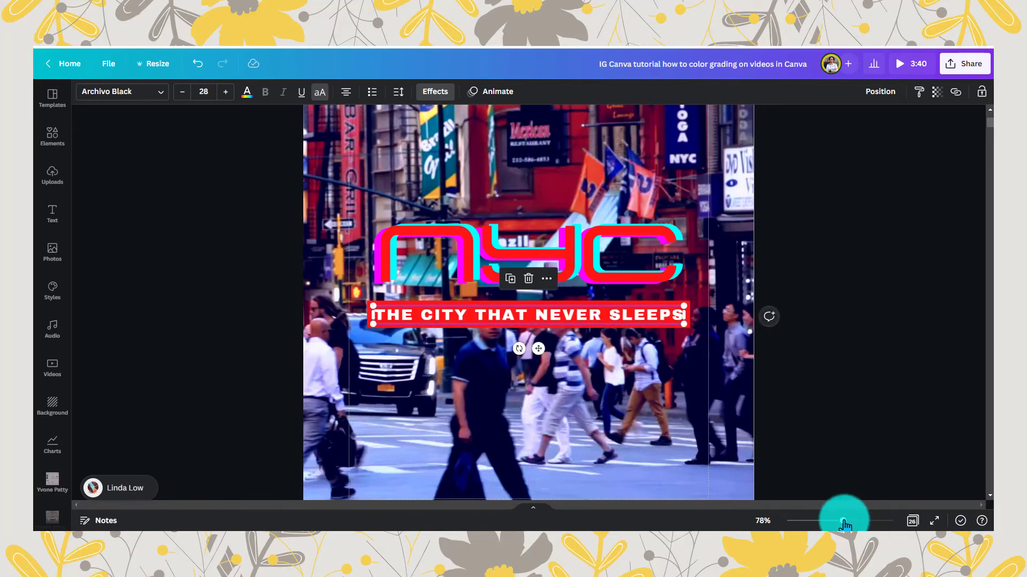
{"action": "left_click_drag", "start_coordinate": [842, 521], "coordinate": [831, 521]}
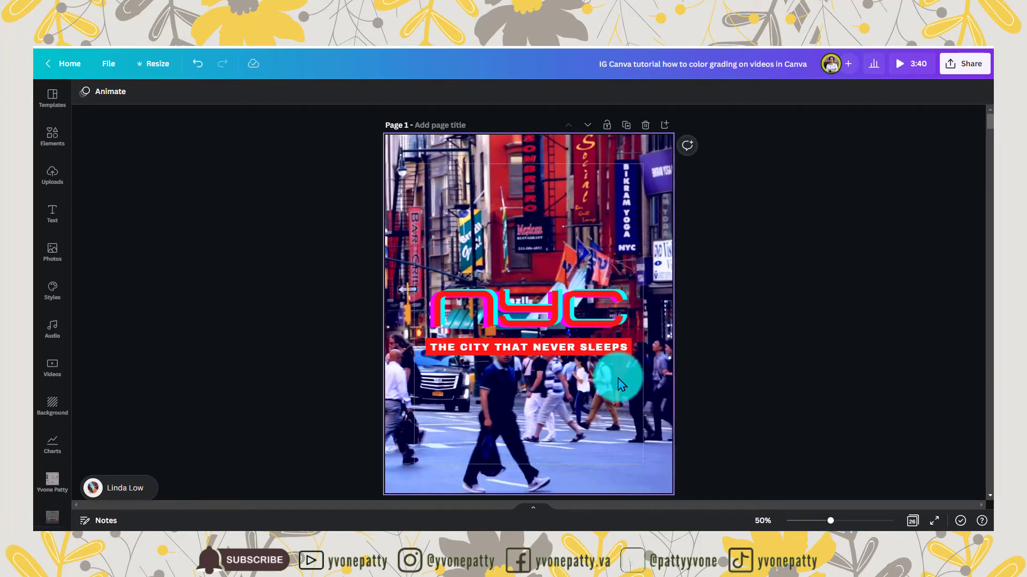
{"action": "left_click", "coordinate": [534, 322]}
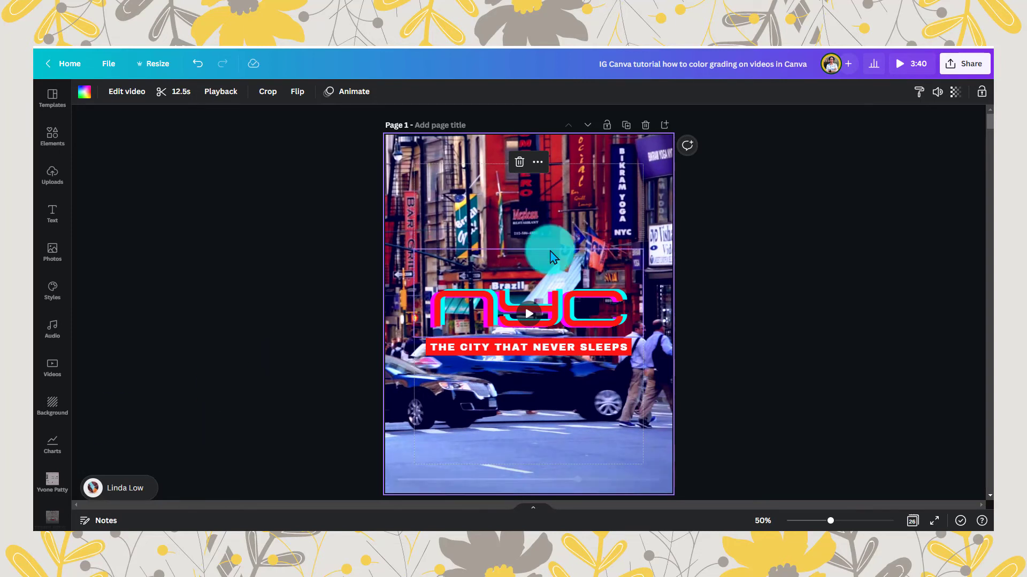
- Download only page 1 of the design as an MP4 video
{"action": "left_click", "coordinate": [959, 66]}
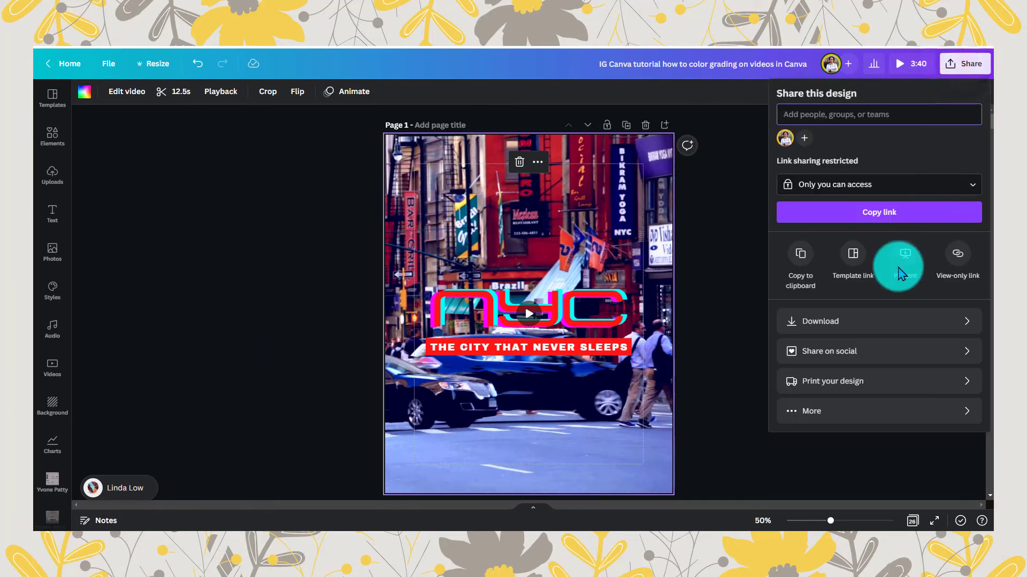
{"action": "left_click", "coordinate": [883, 321]}
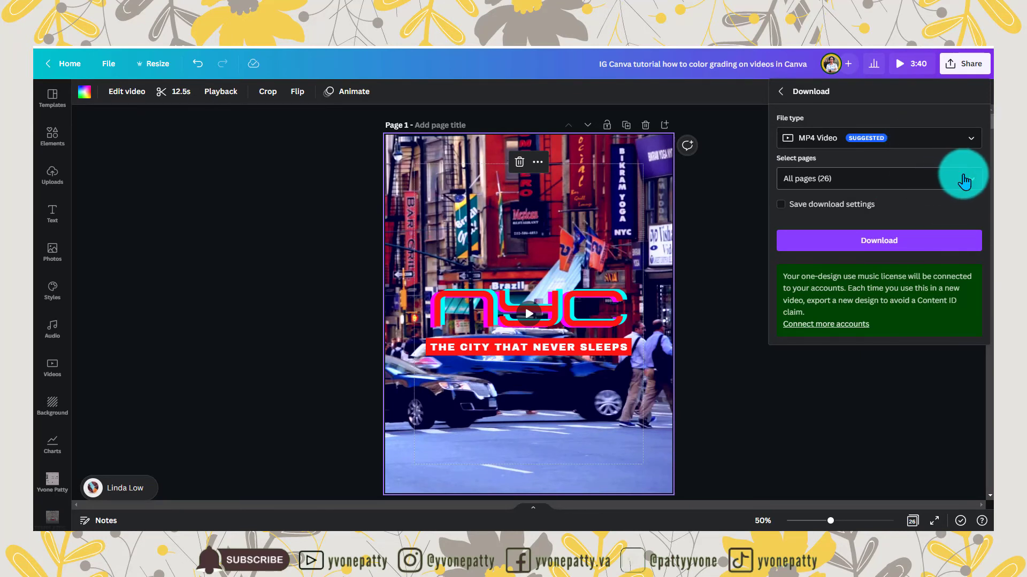
{"action": "left_click", "coordinate": [964, 181]}
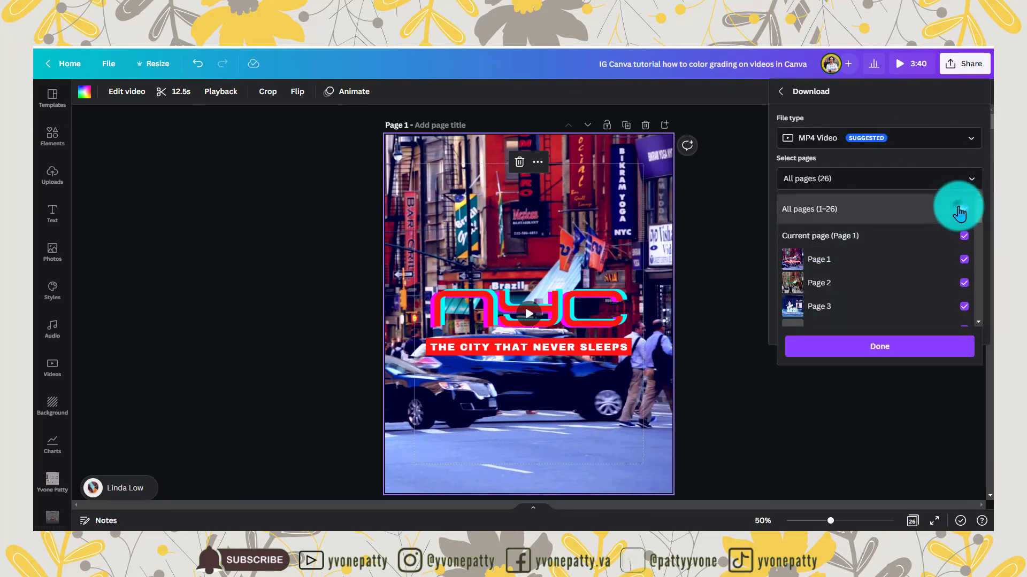
{"action": "left_click", "coordinate": [962, 209]}
{"action": "left_click", "coordinate": [882, 260]}
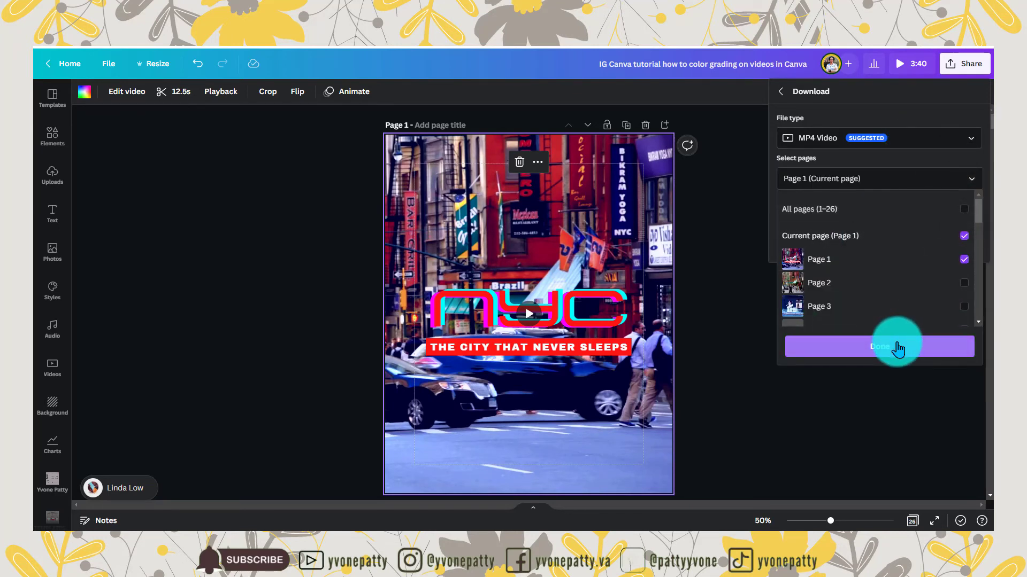
{"action": "left_click", "coordinate": [898, 348]}
{"action": "left_click", "coordinate": [868, 247]}
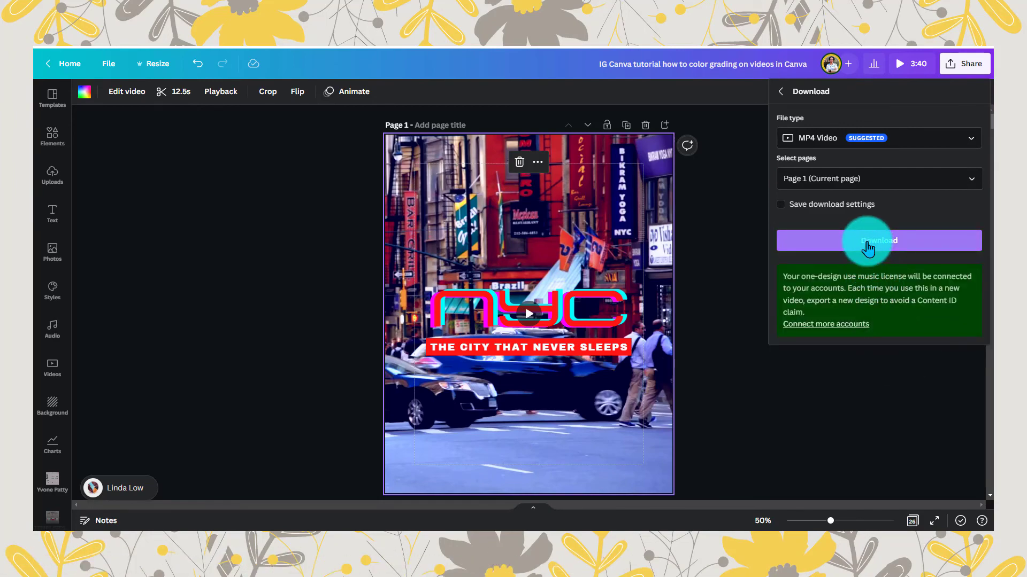